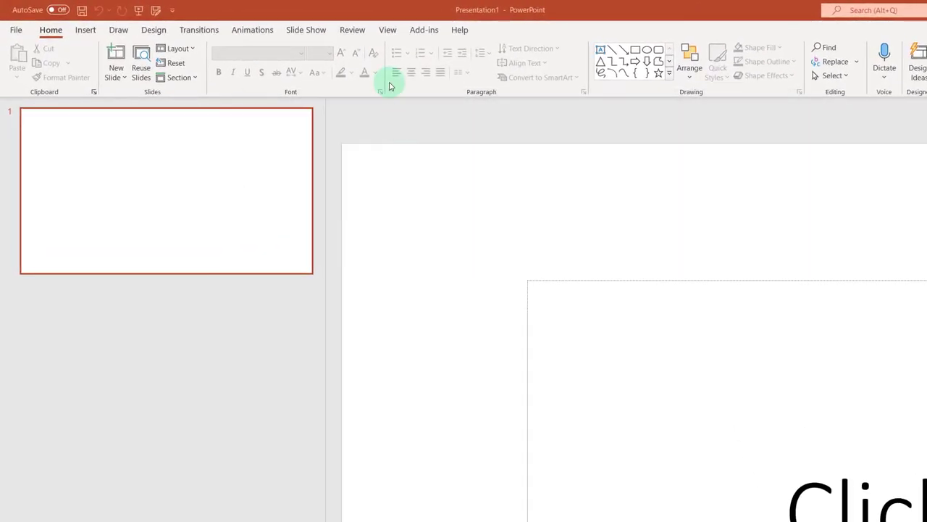
# Step: Switch to Slide Master view from the View tab and select the top master slide
pyautogui.click(389, 32)
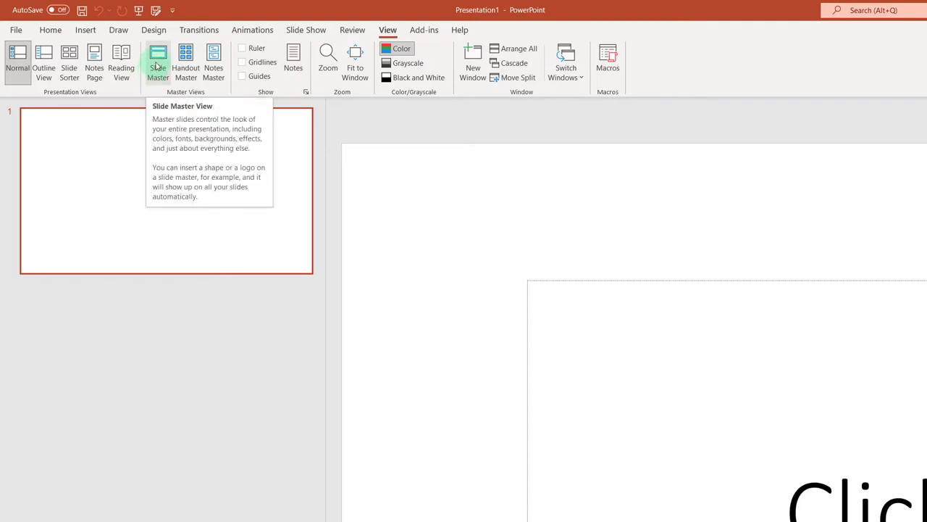
pyautogui.click(157, 66)
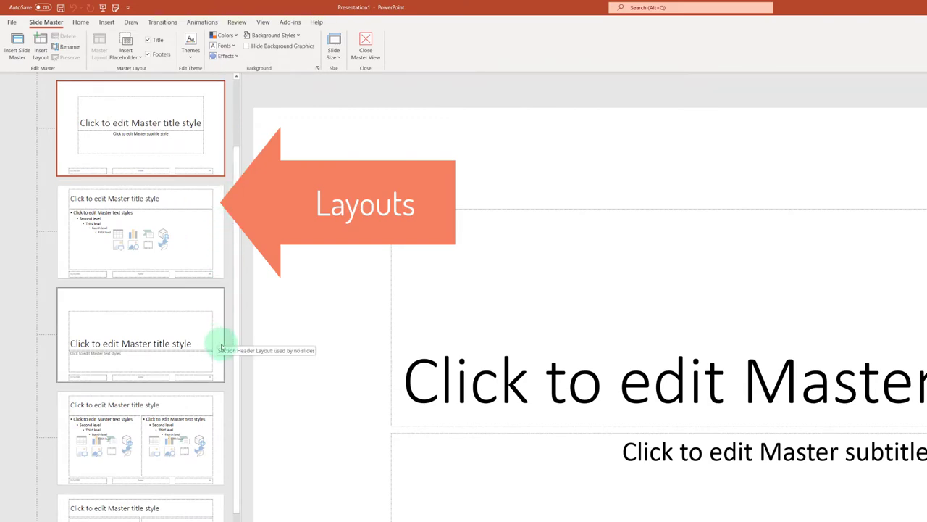
pyautogui.scroll(-3, 228, 355)
pyautogui.scroll(1, 244, 398)
pyautogui.click(233, 427)
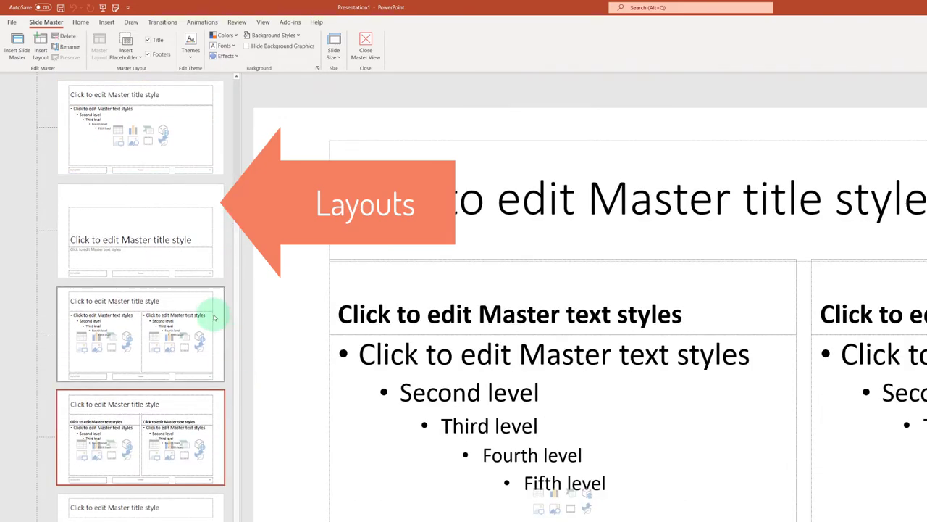
pyautogui.scroll(5, 217, 308)
pyautogui.scroll(1, 218, 308)
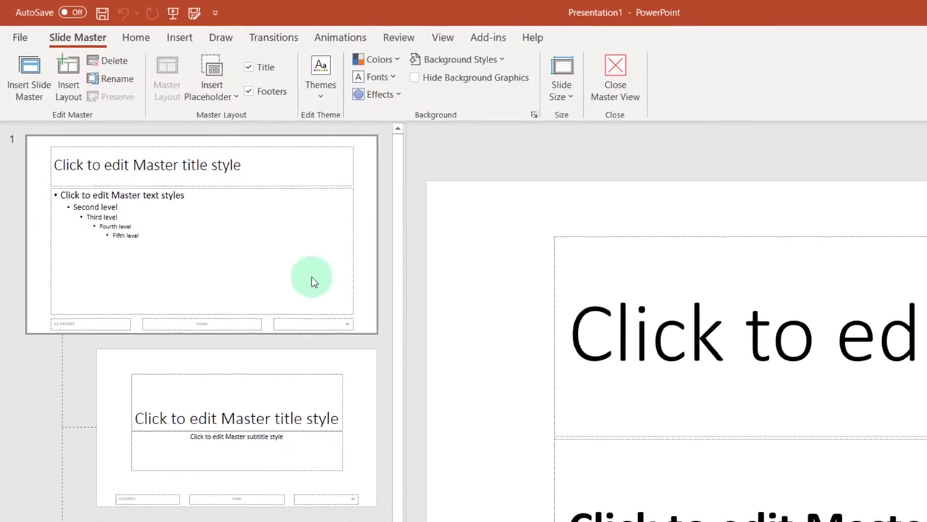
pyautogui.click(142, 166)
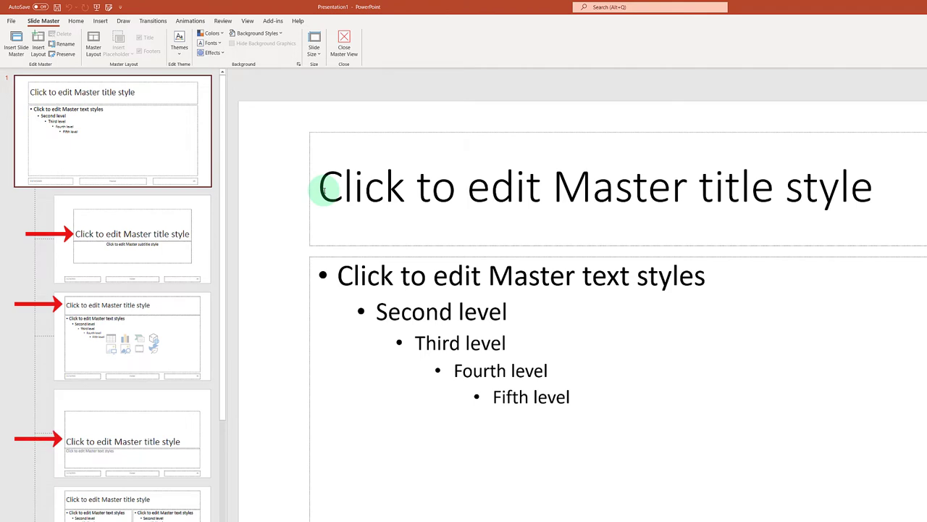
# Step: Colour the master title text Orange, Accent 2, Darker 25% and centre it
pyautogui.click(312, 187)
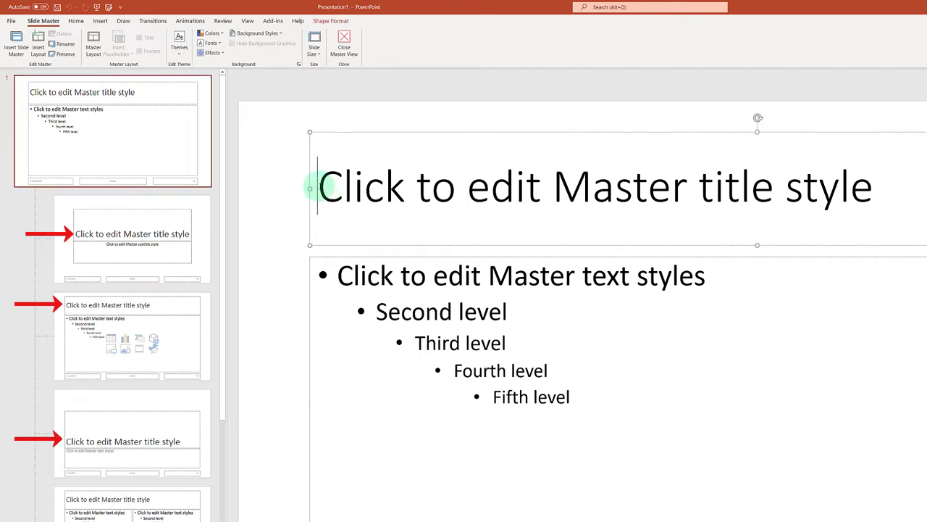
pyautogui.moveTo(316, 187); pyautogui.dragTo(871, 205)
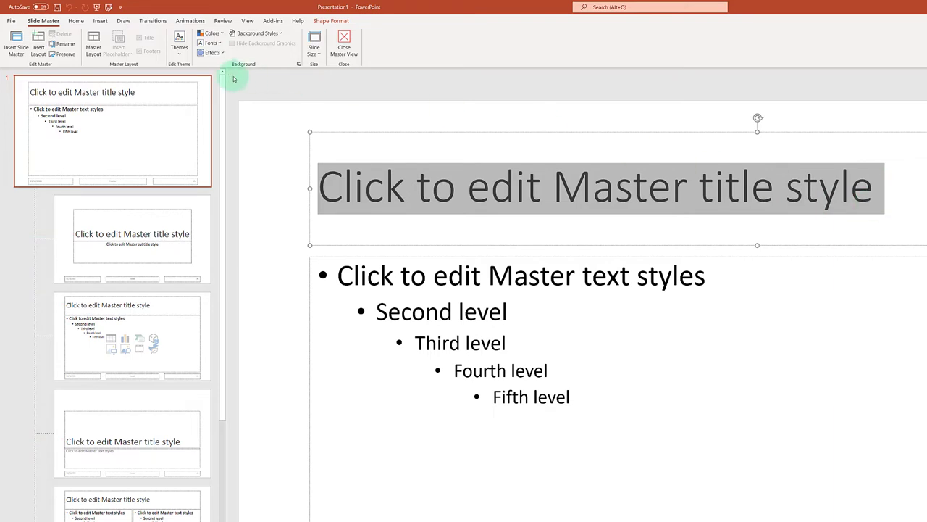
pyautogui.click(76, 21)
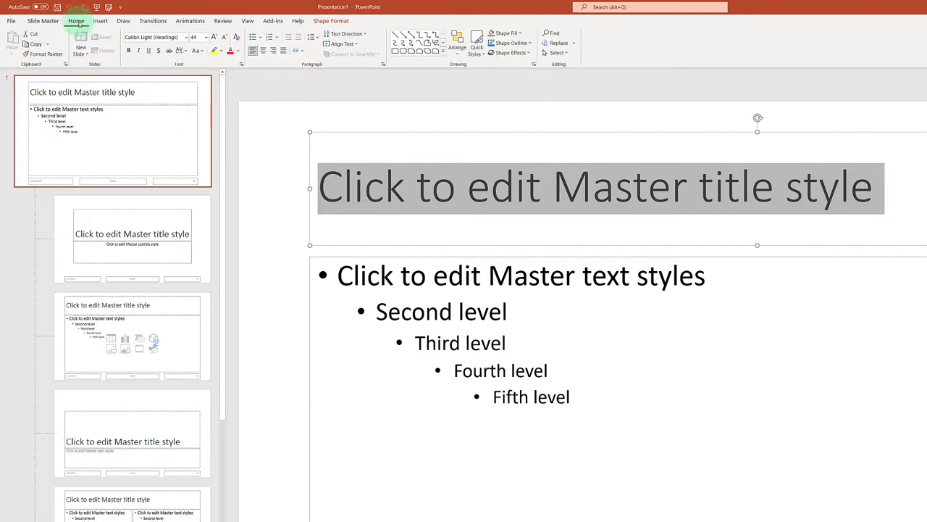
pyautogui.click(237, 51)
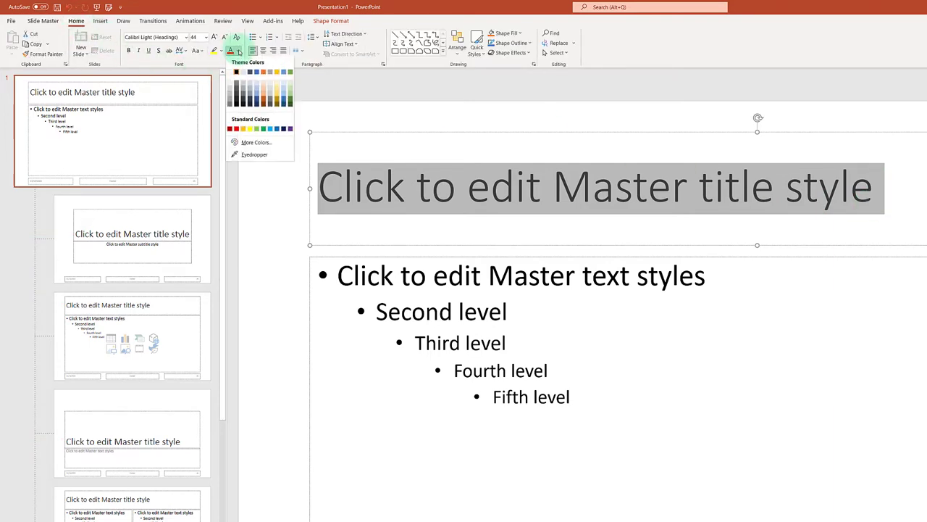
pyautogui.click(263, 103)
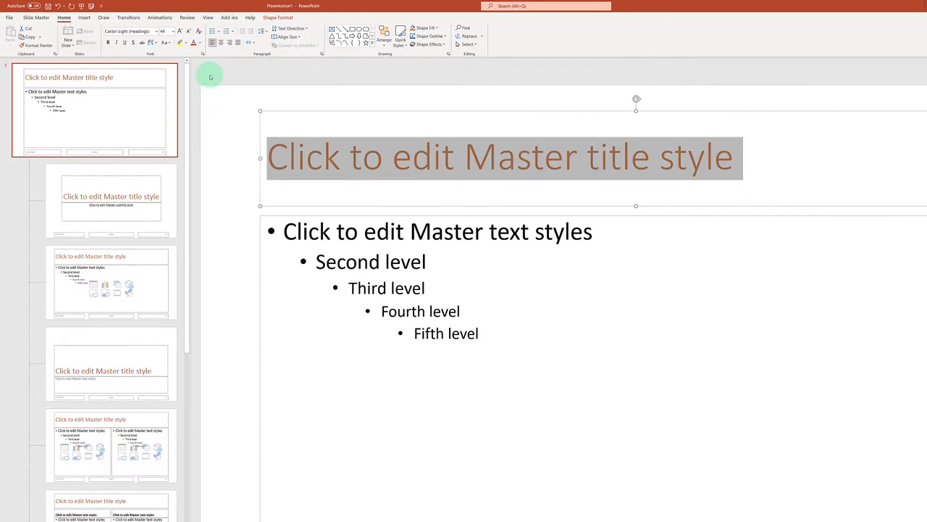
pyautogui.click(221, 43)
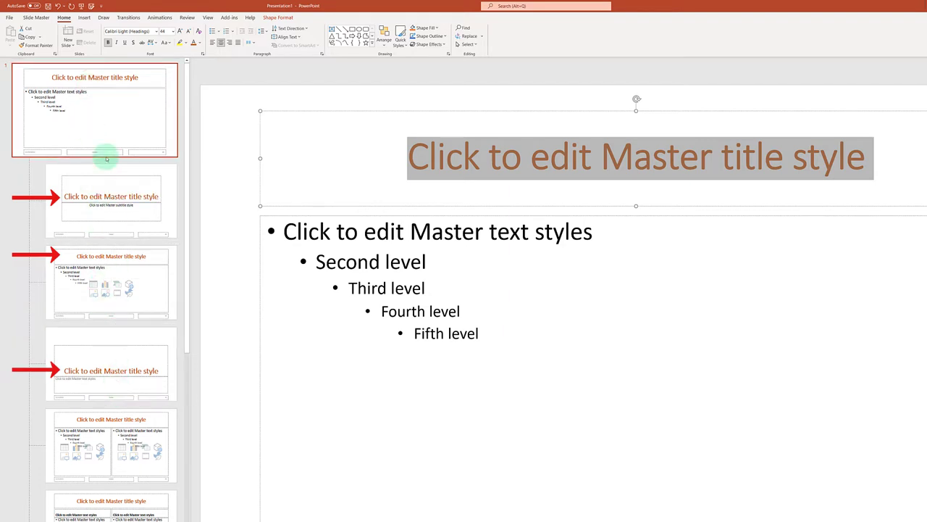
pyautogui.click(37, 17)
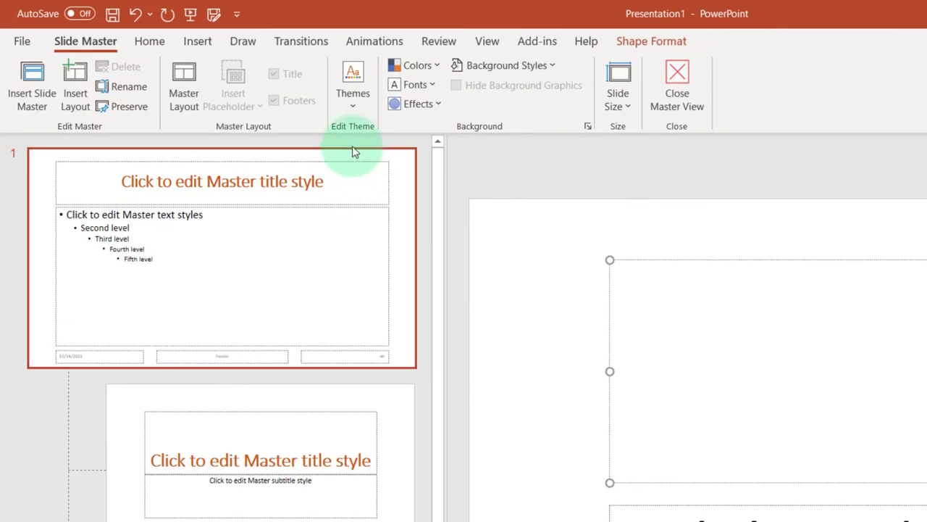
pyautogui.click(357, 109)
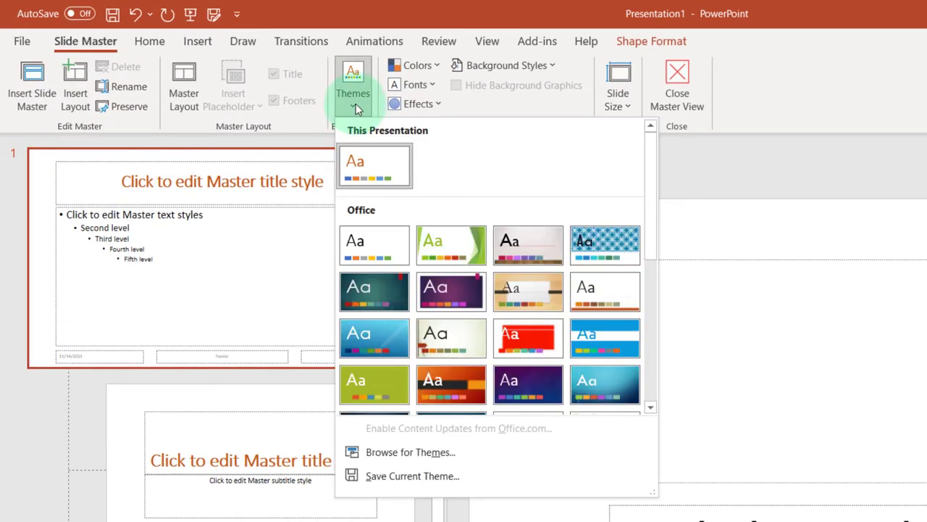
pyautogui.click(536, 248)
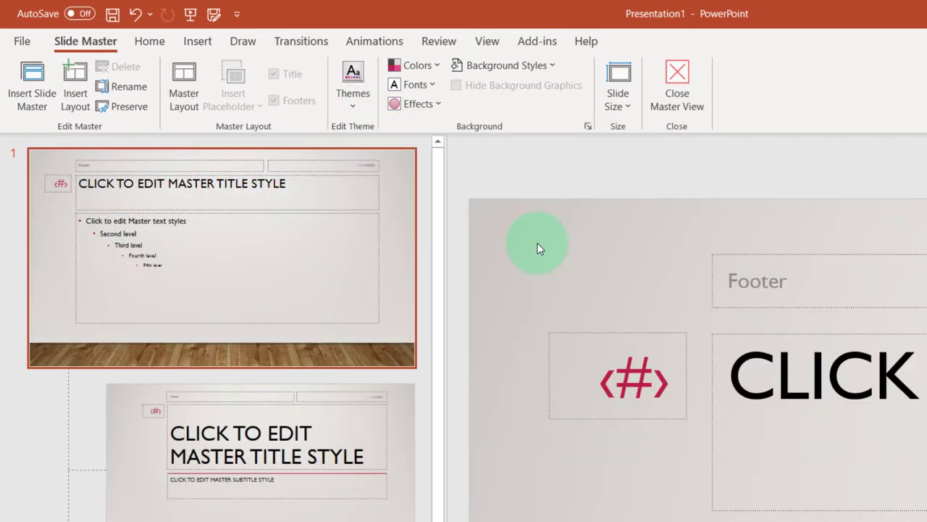
pyautogui.click(135, 14)
pyautogui.click(355, 108)
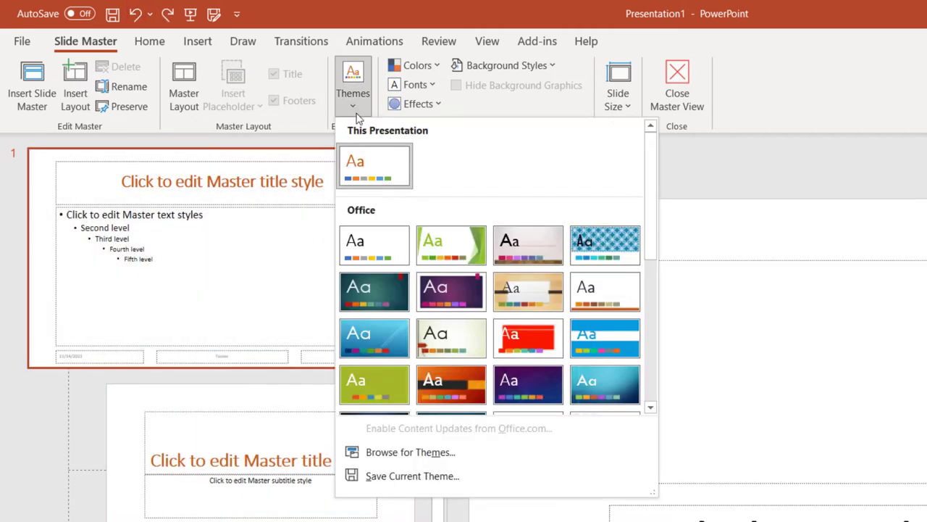
pyautogui.click(606, 293)
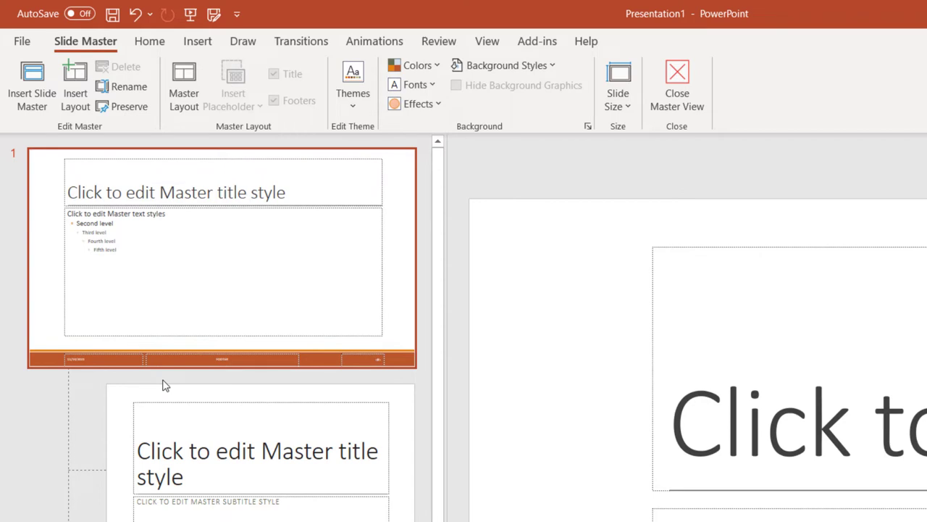
pyautogui.click(416, 65)
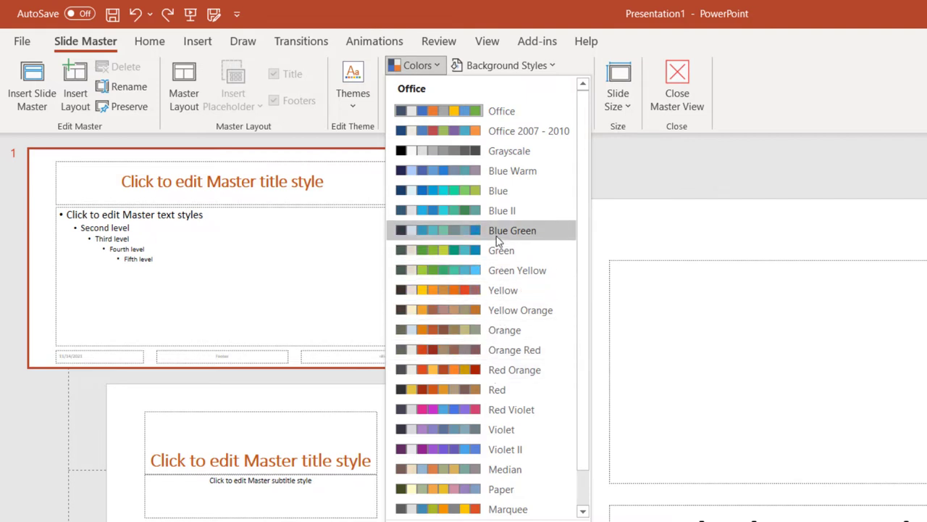
pyautogui.click(429, 85)
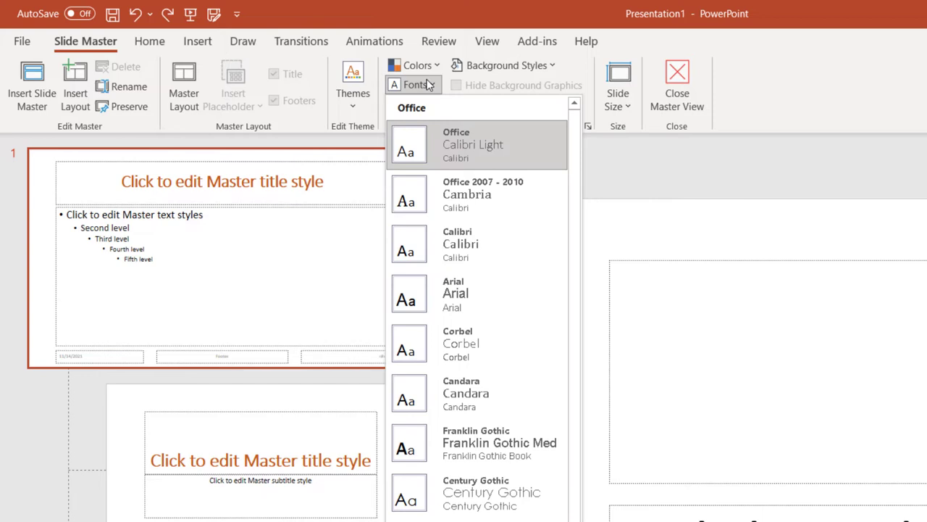
pyautogui.click(681, 156)
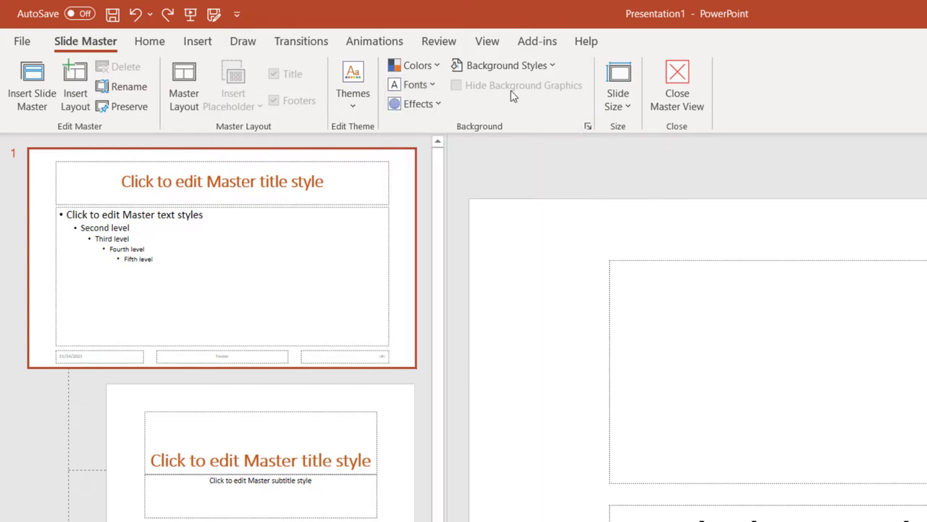
pyautogui.click(504, 67)
pyautogui.click(505, 67)
pyautogui.click(628, 109)
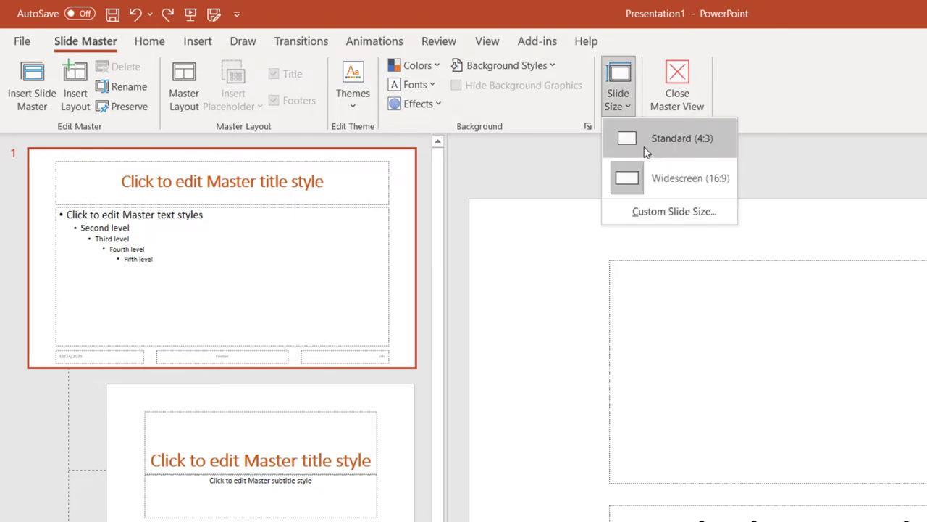
pyautogui.click(674, 220)
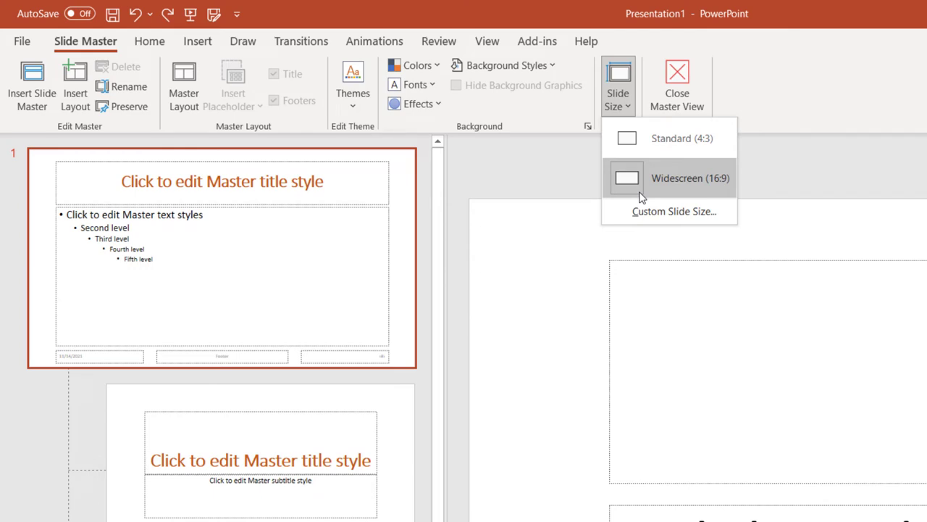
pyautogui.click(348, 244)
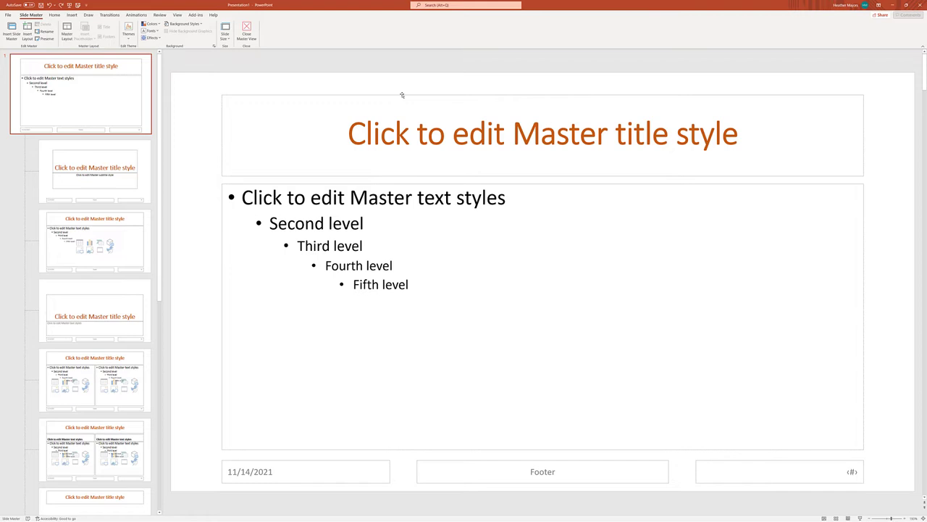
# Step: Shorten and widen the master title box, then stretch the body placeholder up toward it
pyautogui.moveTo(404, 95); pyautogui.dragTo(399, 75)
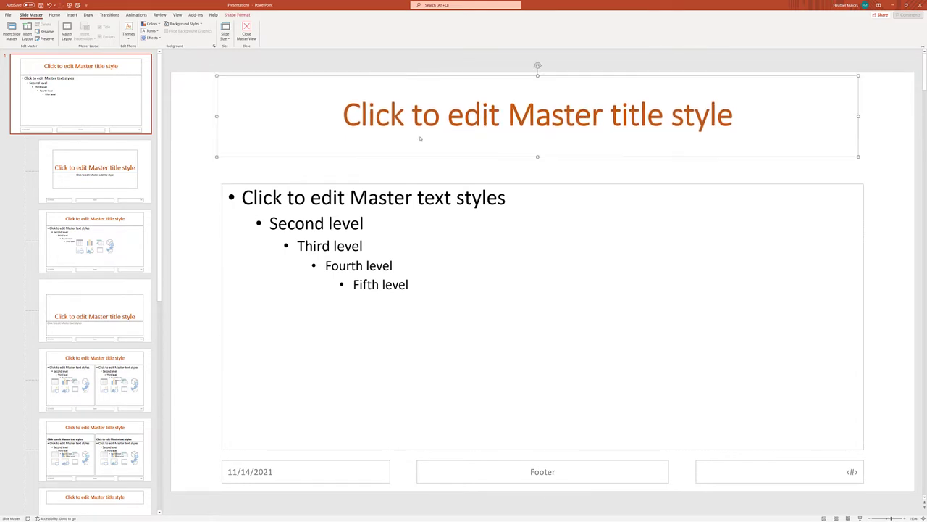
pyautogui.moveTo(537, 156); pyautogui.dragTo(547, 114)
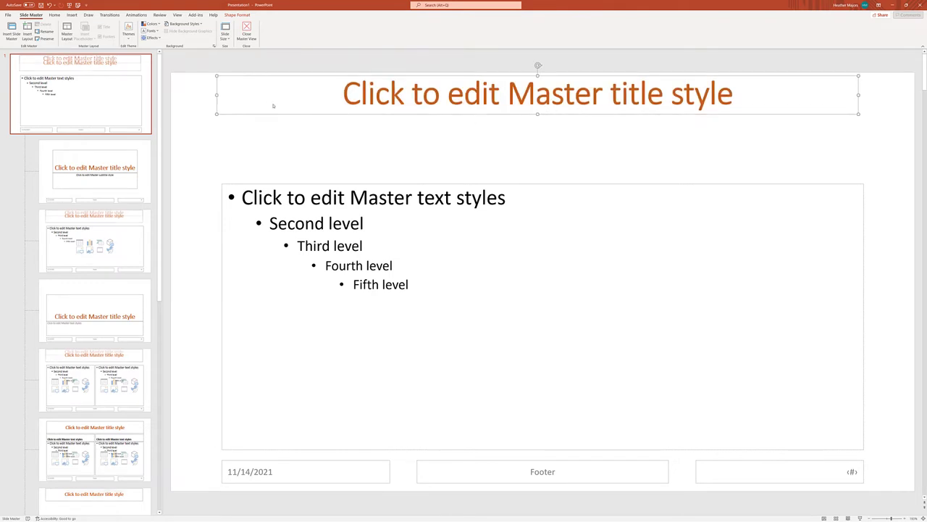
pyautogui.moveTo(217, 95); pyautogui.dragTo(214, 95)
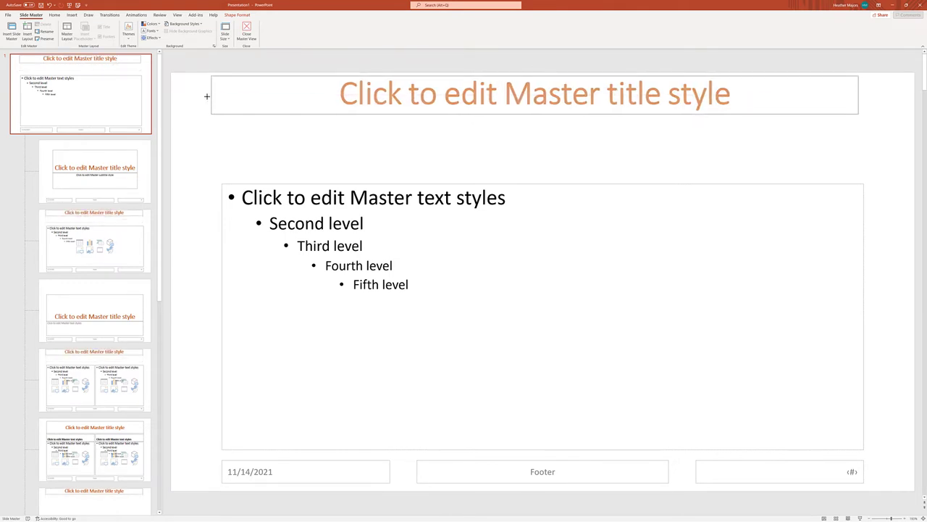
pyautogui.moveTo(206, 96); pyautogui.dragTo(190, 95)
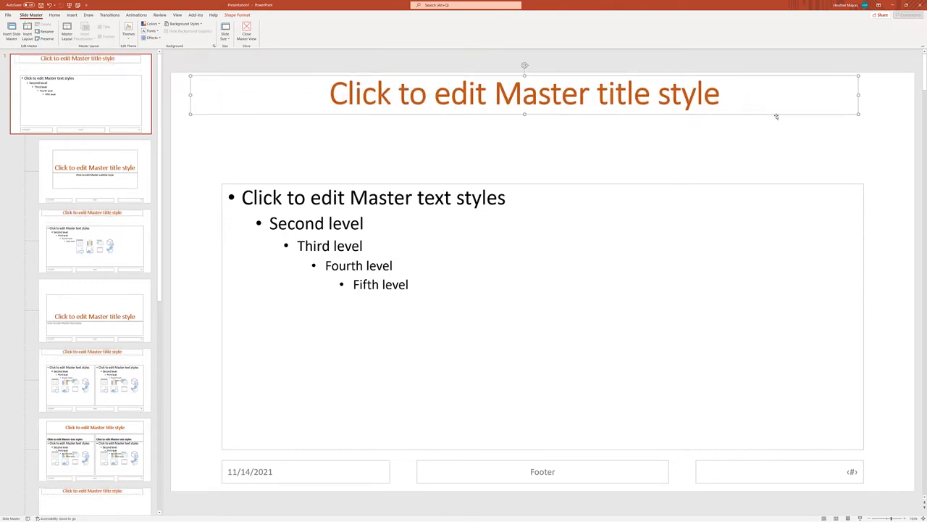
pyautogui.moveTo(859, 94); pyautogui.dragTo(894, 94)
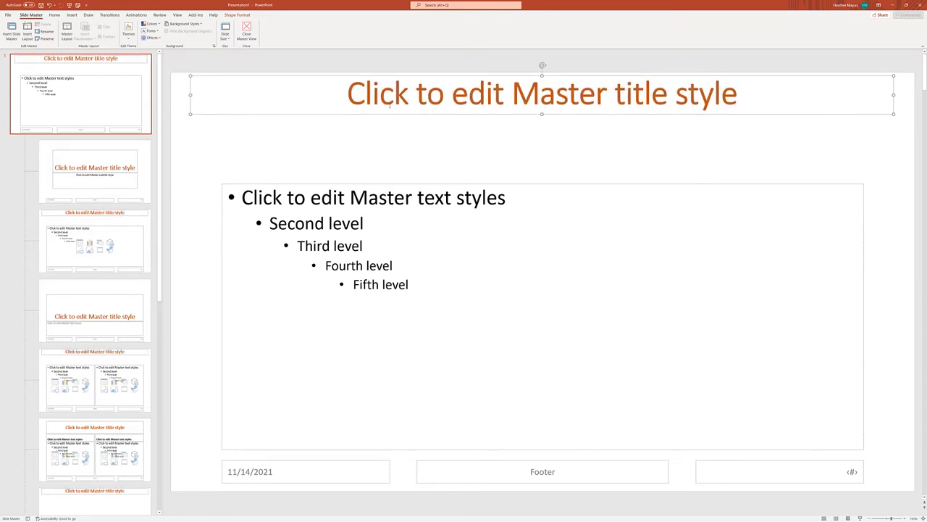
pyautogui.click(221, 186)
pyautogui.moveTo(221, 184); pyautogui.dragTo(190, 125)
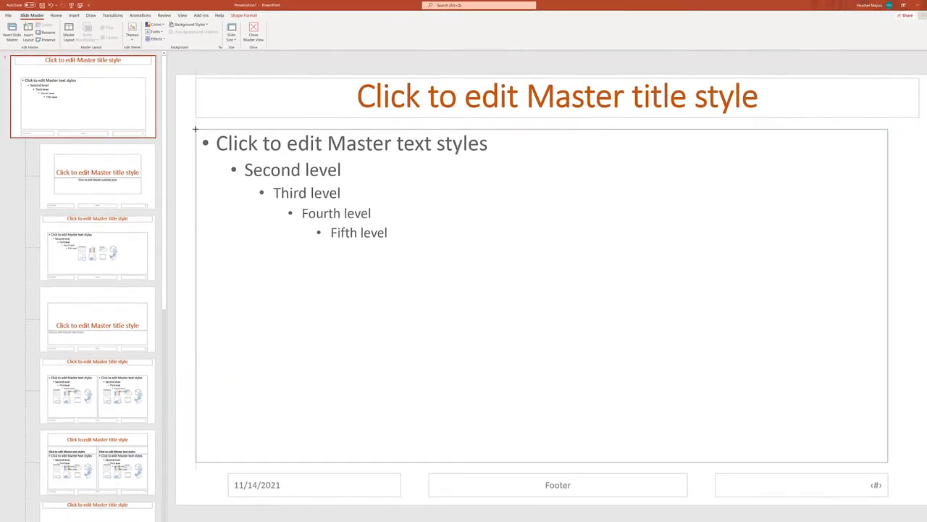
# Step: Widen the body text area to the right and give Level 4 arrow bullets
pyautogui.moveTo(864, 287); pyautogui.dragTo(894, 283)
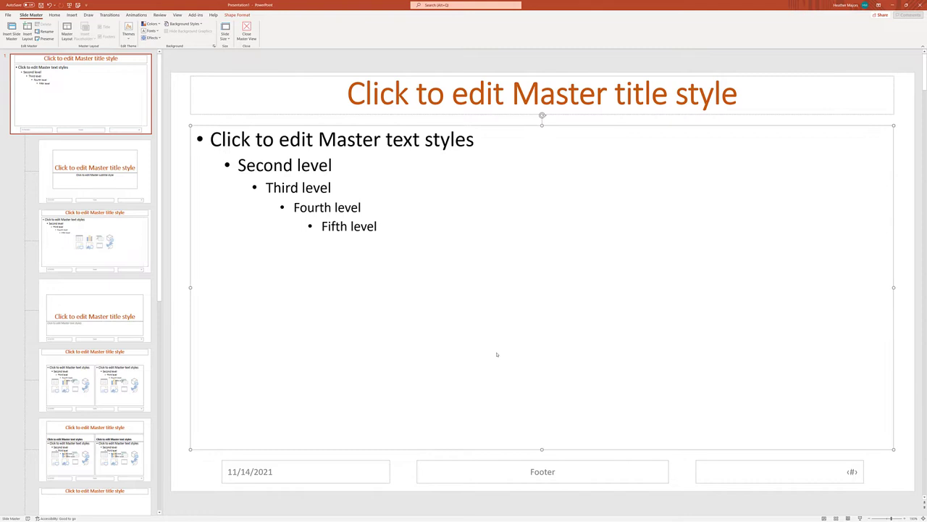
pyautogui.press('Escape')
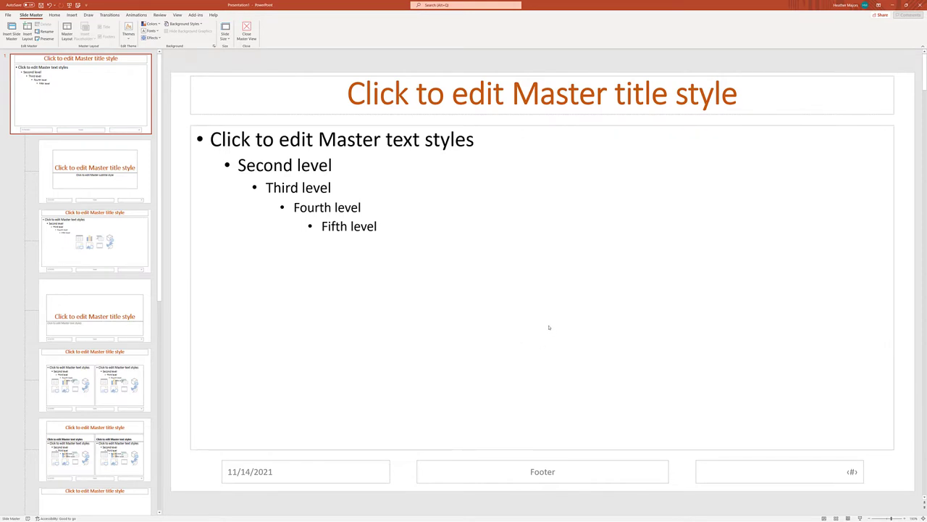
pyautogui.click(196, 98)
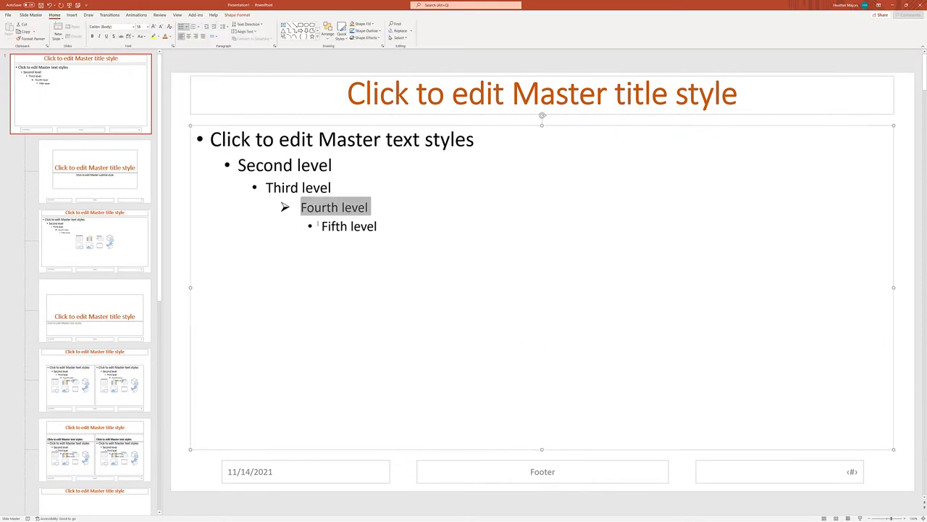
# Step: Give the Level 5 text a checkmark bullet and red font colour
pyautogui.moveTo(378, 227); pyautogui.dragTo(322, 226)
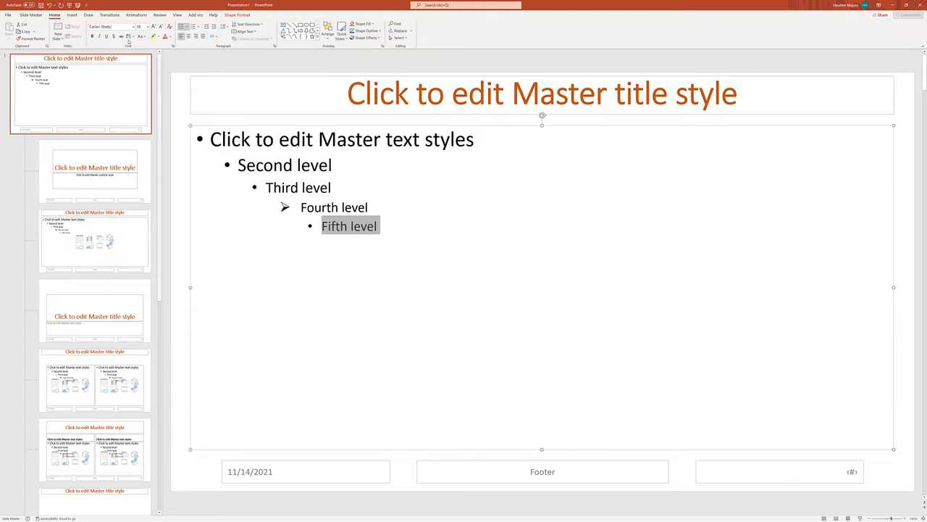
pyautogui.click(186, 26)
pyautogui.click(215, 106)
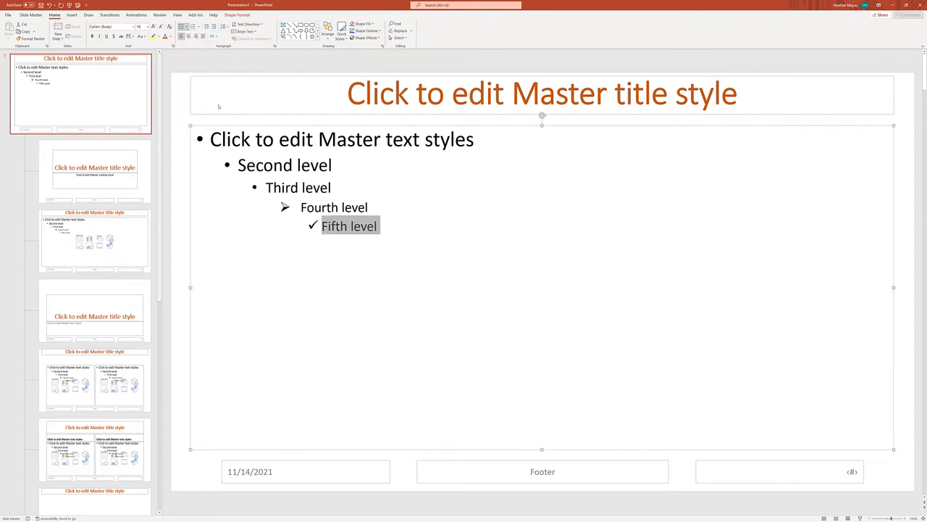
pyautogui.click(171, 36)
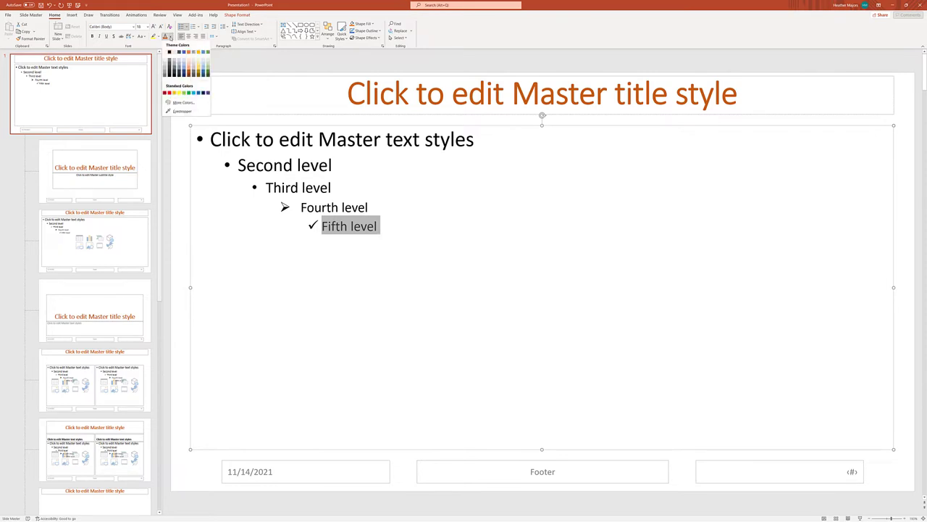
pyautogui.click(171, 95)
pyautogui.click(319, 316)
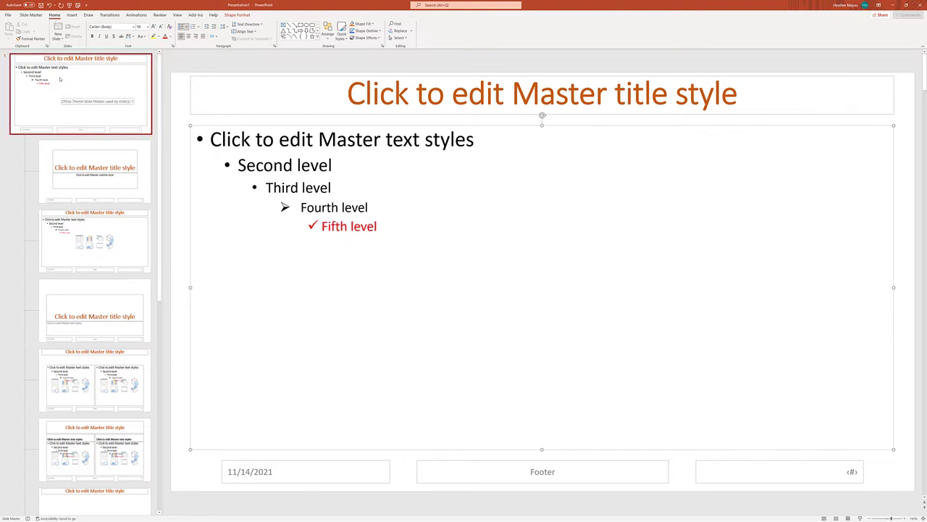
# Step: Preview the new bullet styles on the content and two-column layouts, then return to the master
pyautogui.click(59, 267)
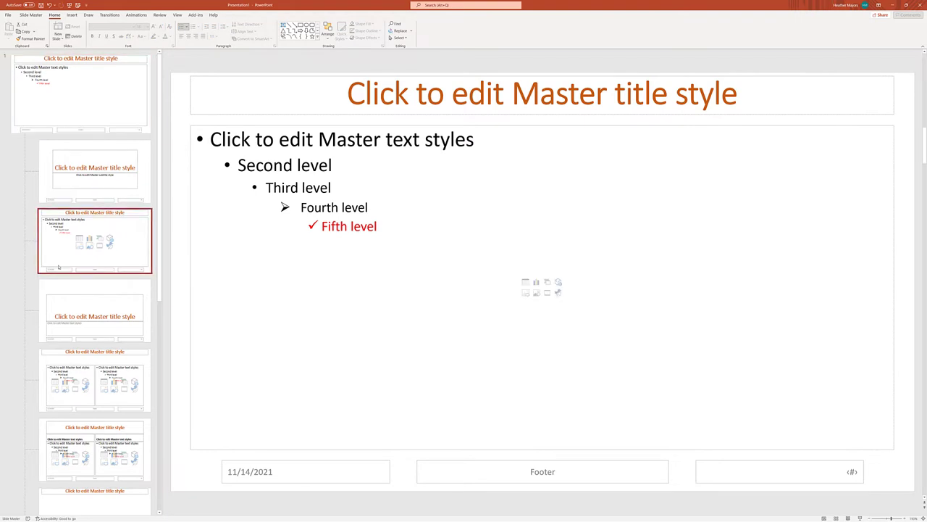
pyautogui.click(73, 388)
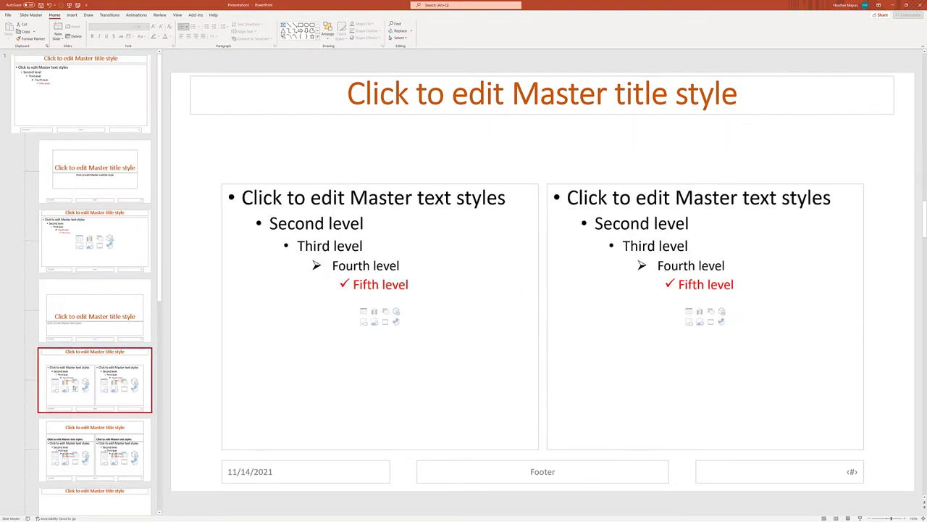
pyautogui.press('Home')
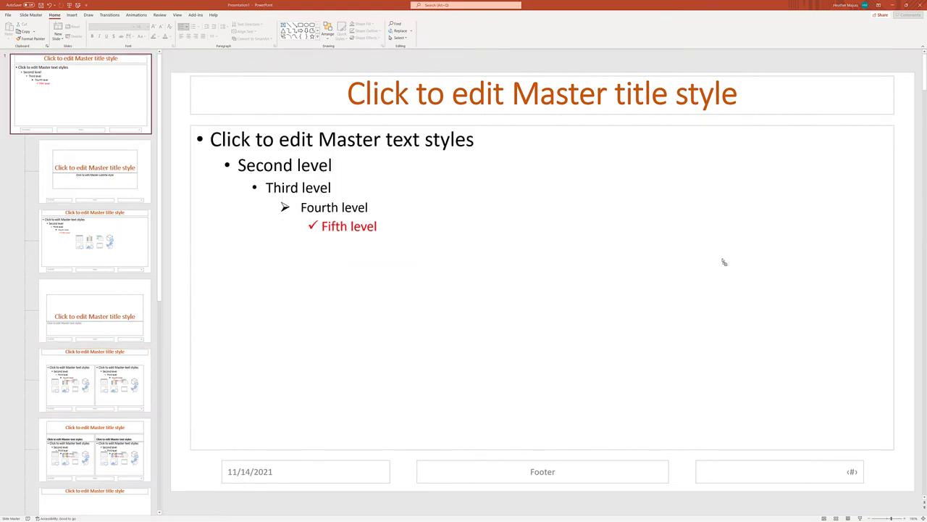
# Step: Paste the Learning Together logo, shrink it to about a quarter and position it top-right
pyautogui.hotkey('ctrl', 'v')
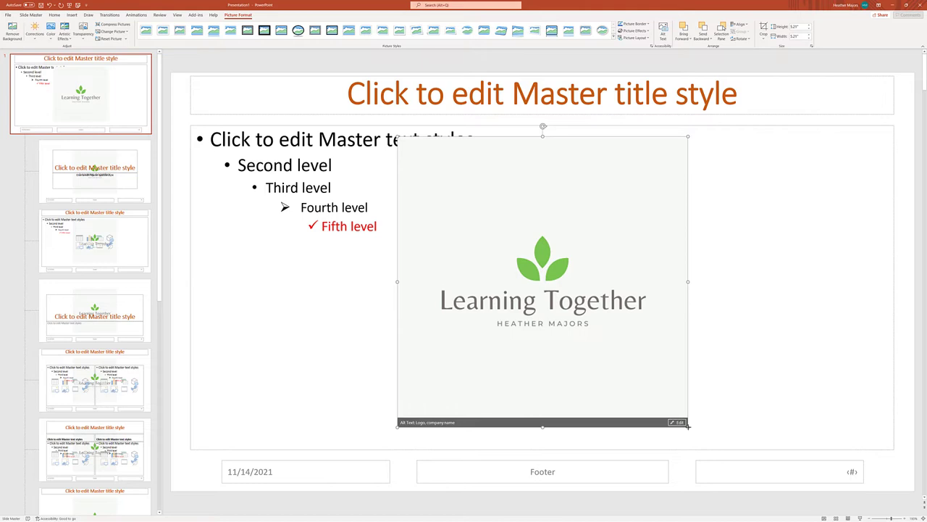
pyautogui.moveTo(687, 426); pyautogui.dragTo(469, 208)
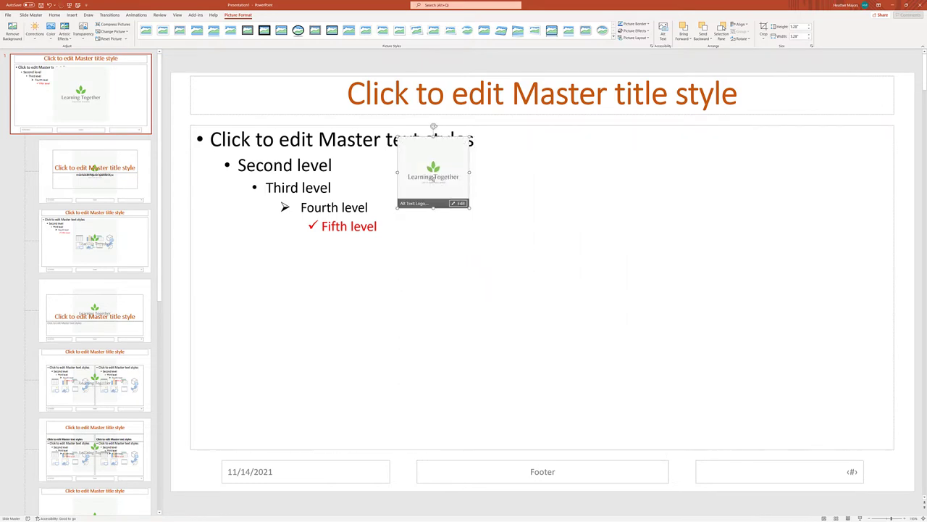
pyautogui.moveTo(433, 178); pyautogui.dragTo(878, 114)
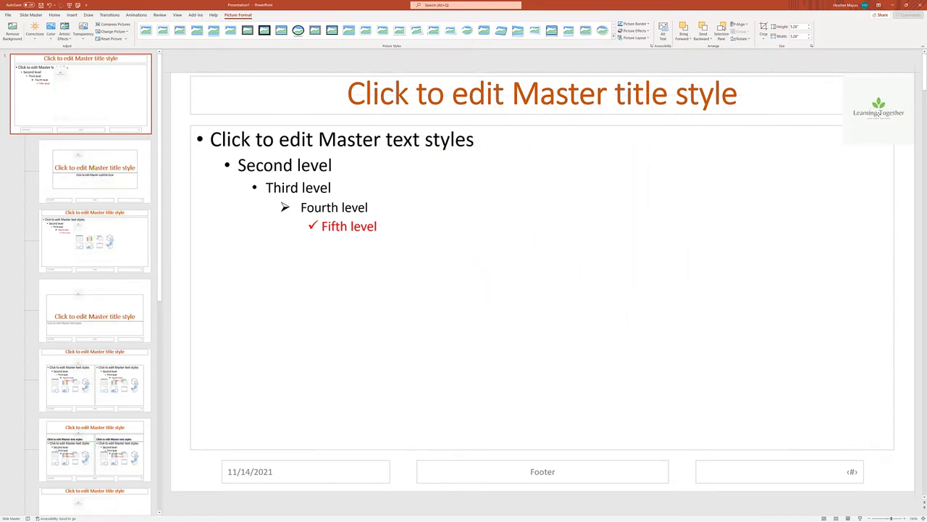
pyautogui.click(819, 156)
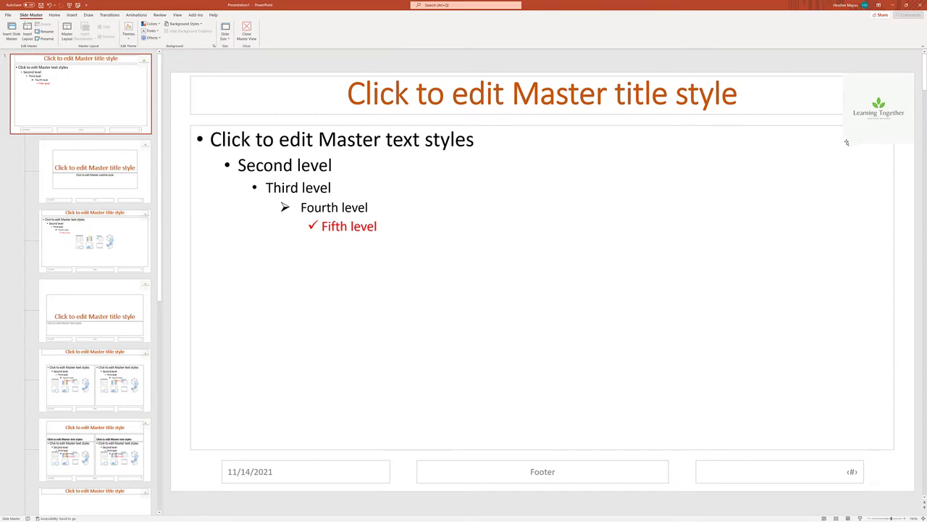
pyautogui.moveTo(847, 142); pyautogui.dragTo(844, 146)
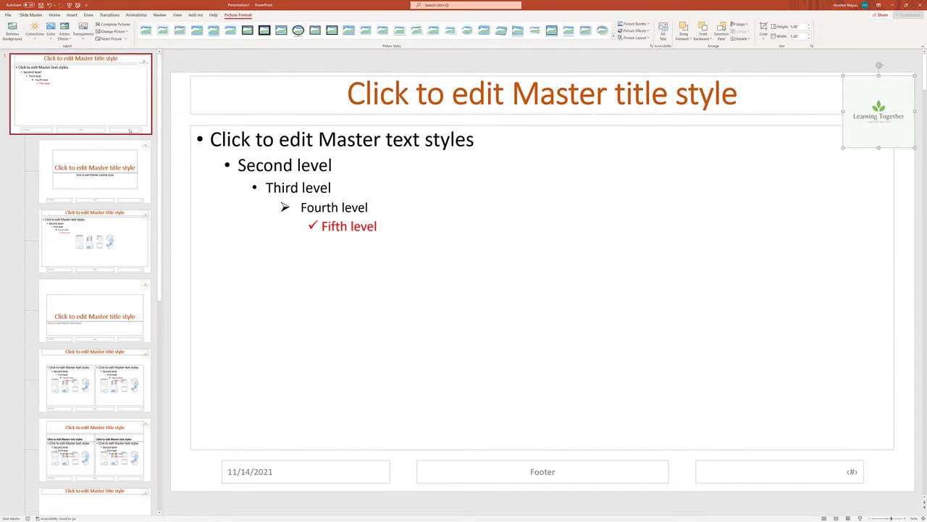
pyautogui.moveTo(879, 121); pyautogui.dragTo(879, 117)
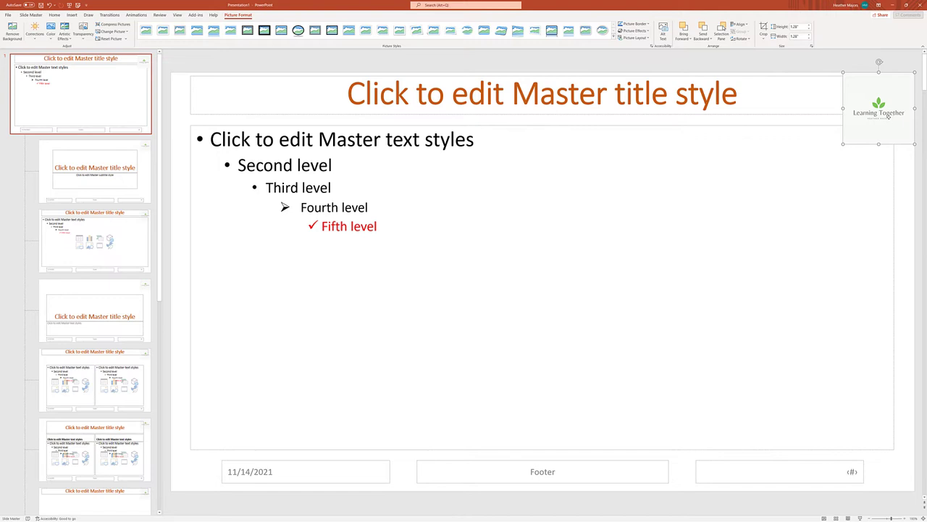
# Step: Remove the logo from the master and paste it onto the Title Slide layout
pyautogui.press('Delete')
pyautogui.press('pagedown')
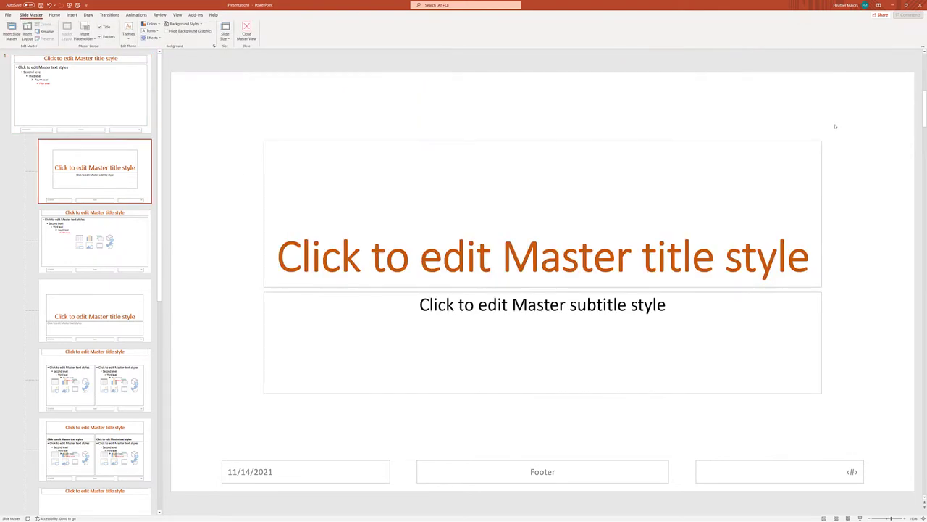
pyautogui.hotkey('ctrl', 'v')
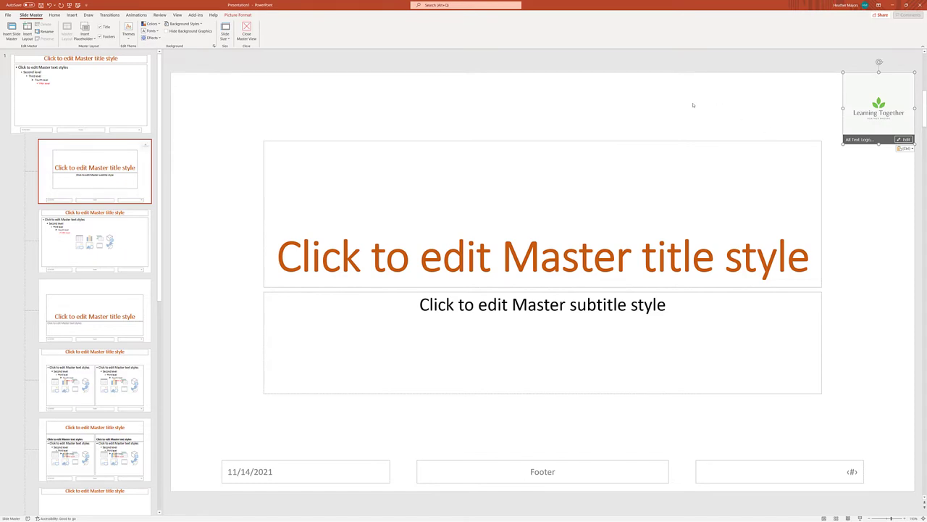
pyautogui.click(693, 105)
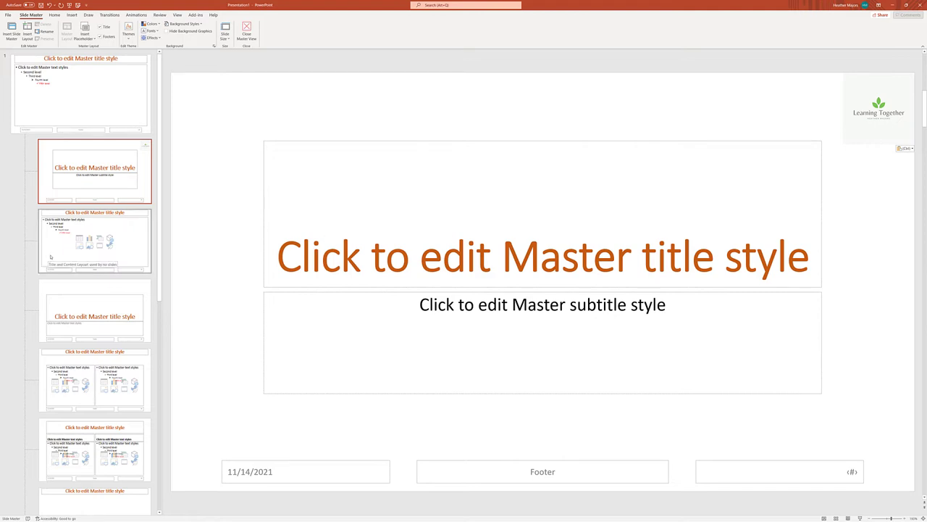
# Step: Delete the Title and Vertical Text, vertical title, captioned content and picture layouts
pyautogui.scroll(-5, 79, 434)
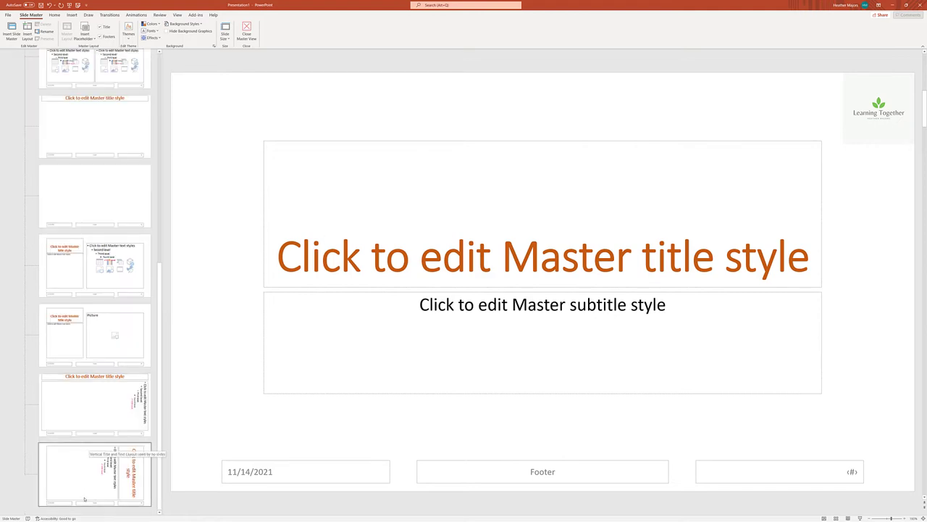
pyautogui.rightClick(82, 423)
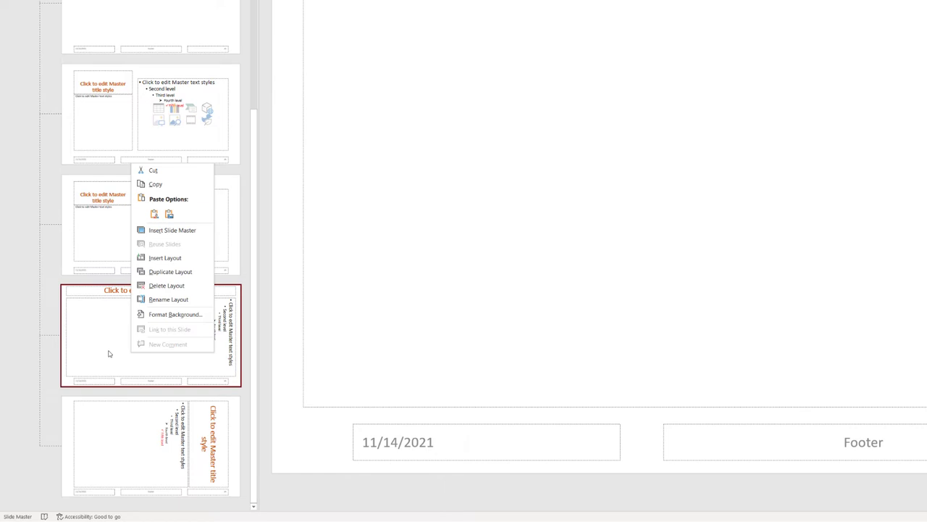
pyautogui.click(170, 286)
pyautogui.rightClick(138, 439)
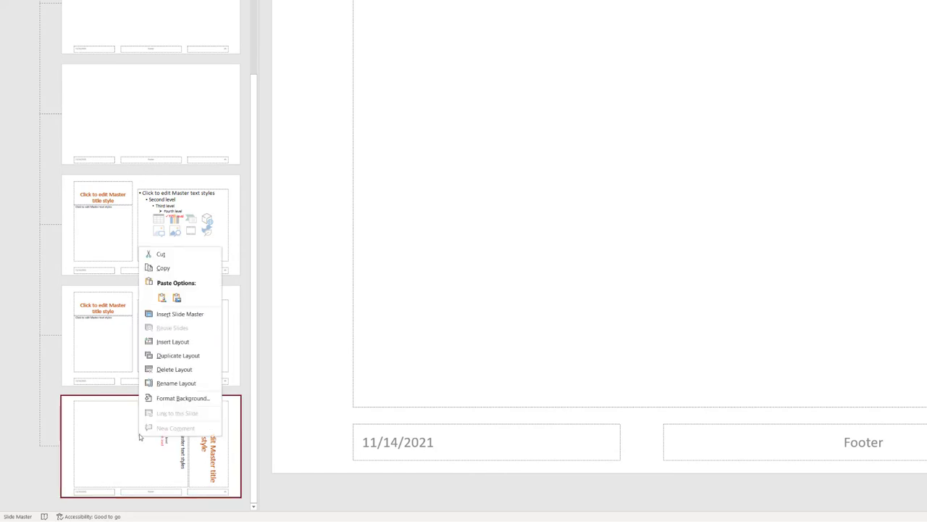
pyautogui.click(156, 368)
pyautogui.rightClick(106, 348)
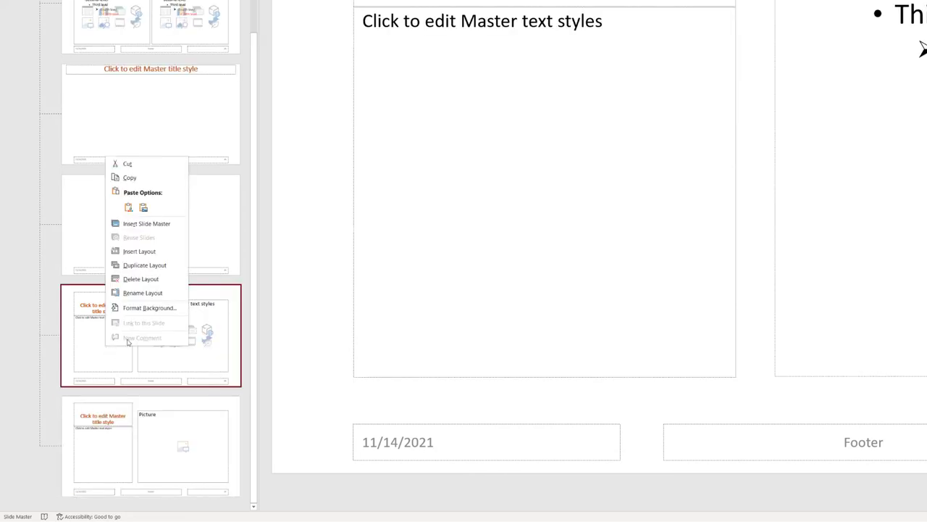
pyautogui.click(140, 279)
pyautogui.rightClick(124, 464)
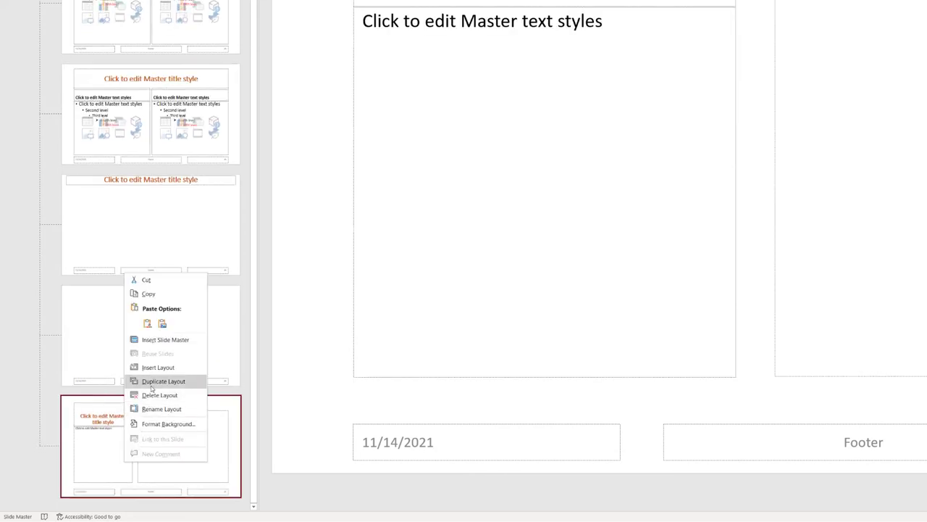
pyautogui.click(152, 395)
pyautogui.scroll(5, 164, 408)
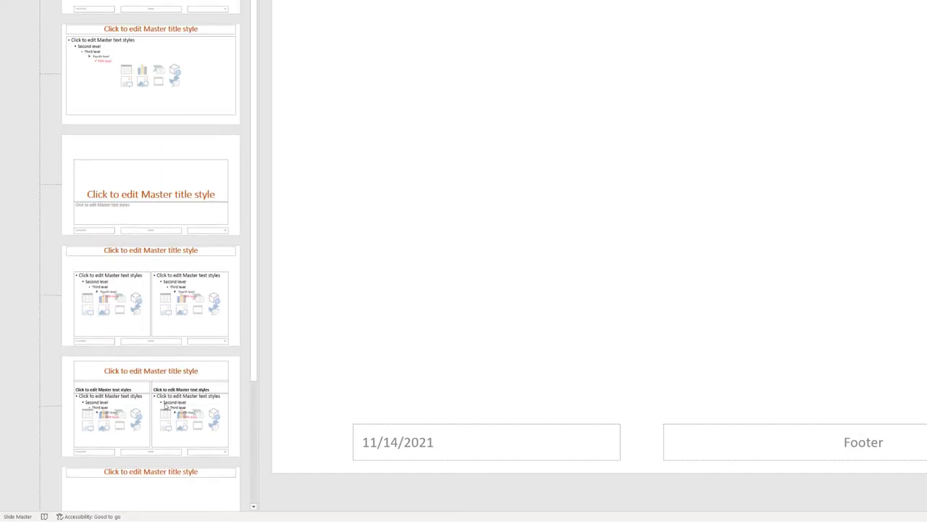
pyautogui.scroll(5, 164, 408)
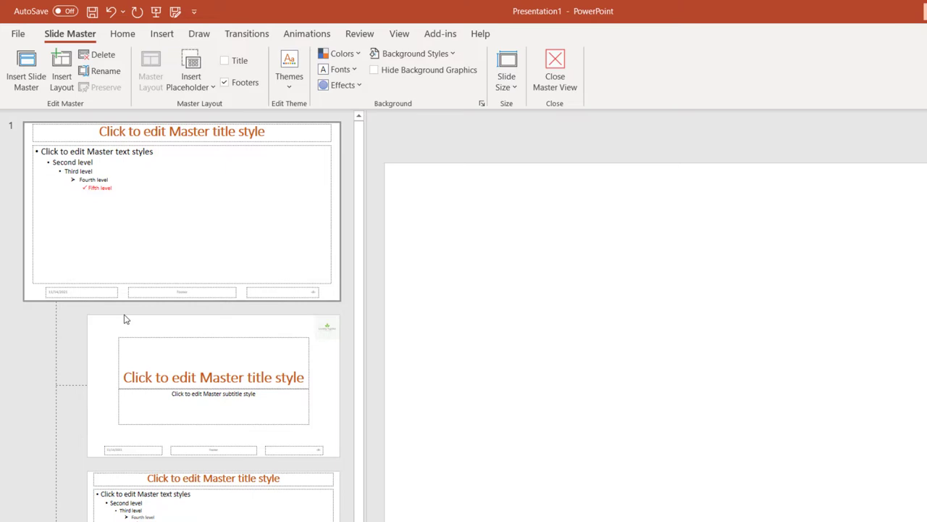
# Step: Insert a new title-and-footers layout under the master and select it
pyautogui.rightClick(149, 313)
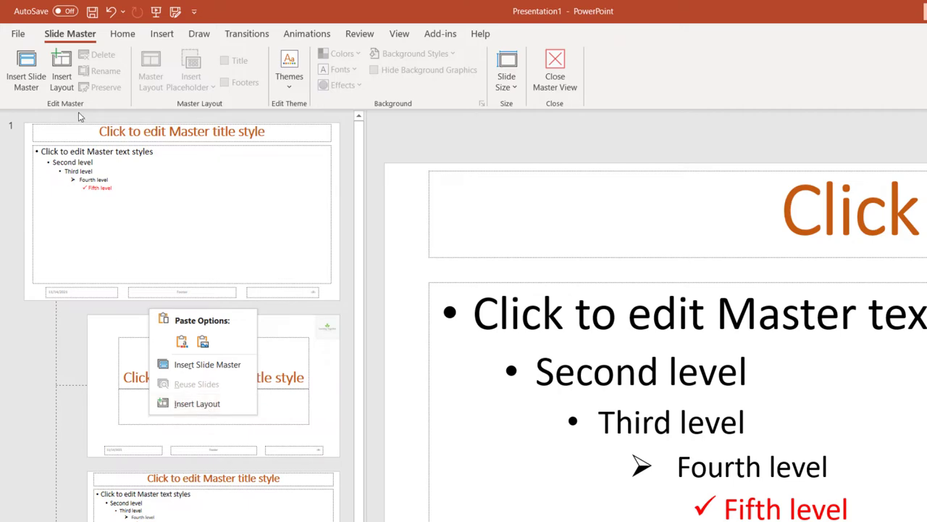
pyautogui.click(62, 67)
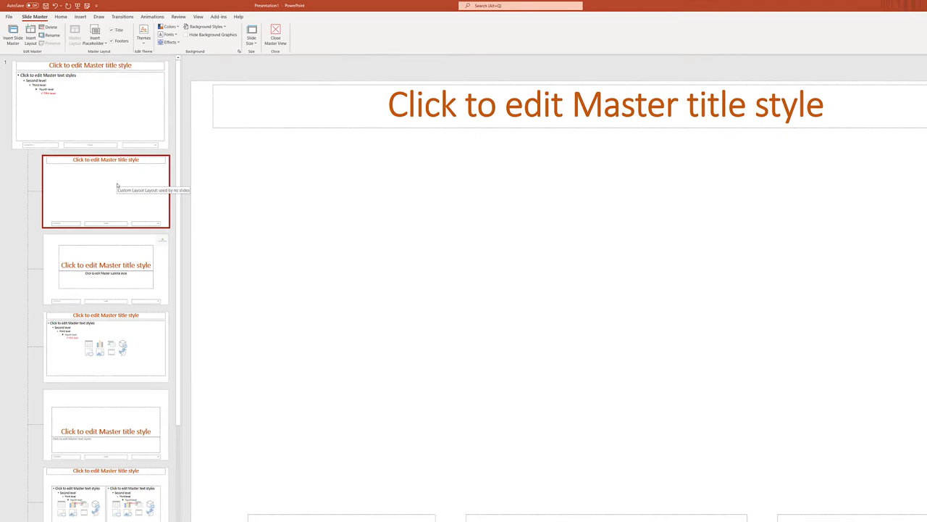
pyautogui.click(92, 163)
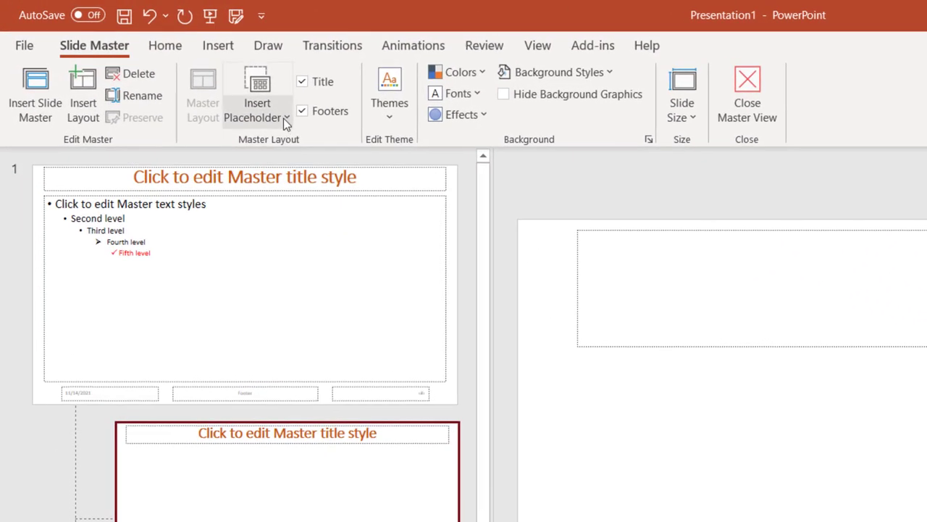
# Step: Draw a picture placeholder on the left side of the new layout
pyautogui.click(270, 113)
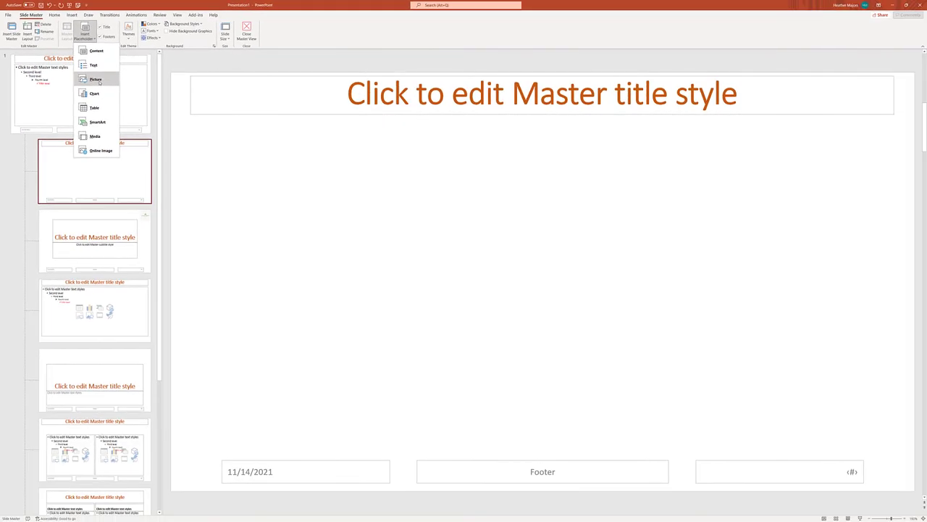
pyautogui.click(100, 82)
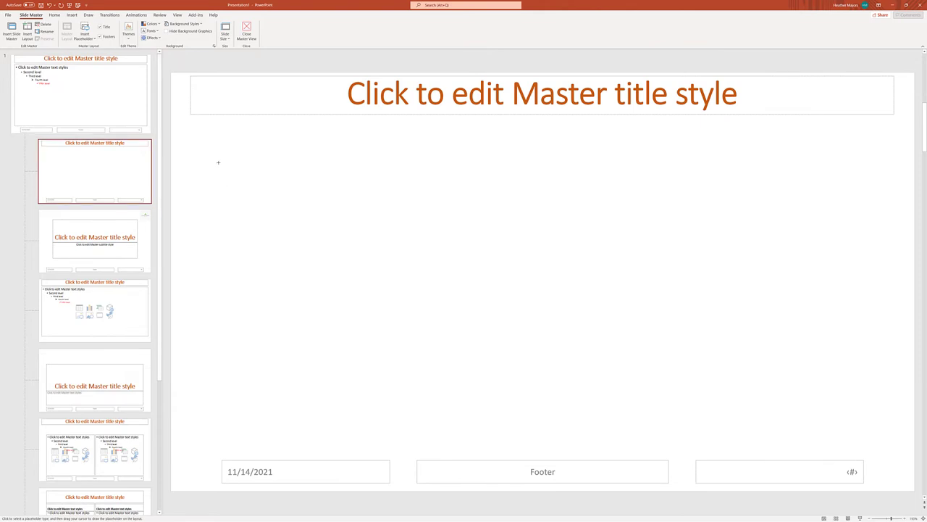
pyautogui.moveTo(218, 163)
pyautogui.mouseDown()
pyautogui.moveTo(506, 397)
pyautogui.moveTo(536, 437)
pyautogui.mouseUp()
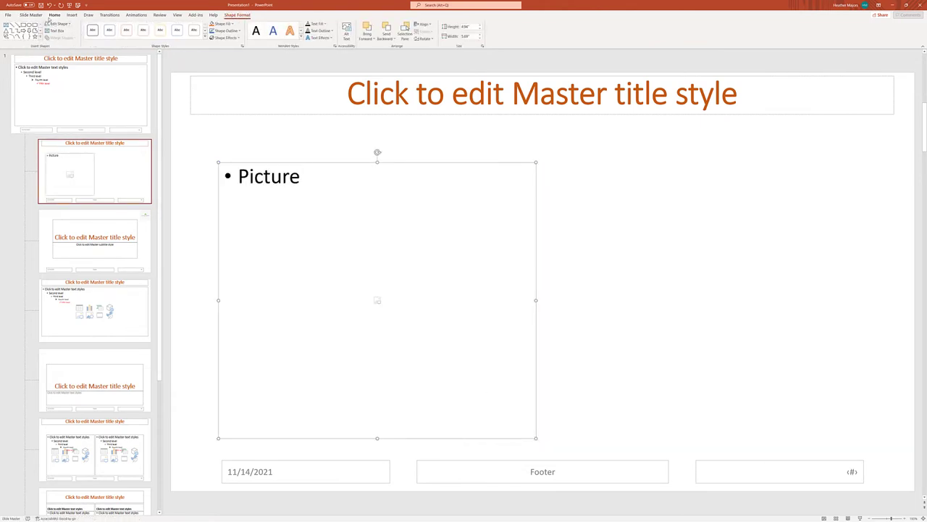
# Step: Draw a content placeholder on the right half and nudge it into place
pyautogui.click(129, 62)
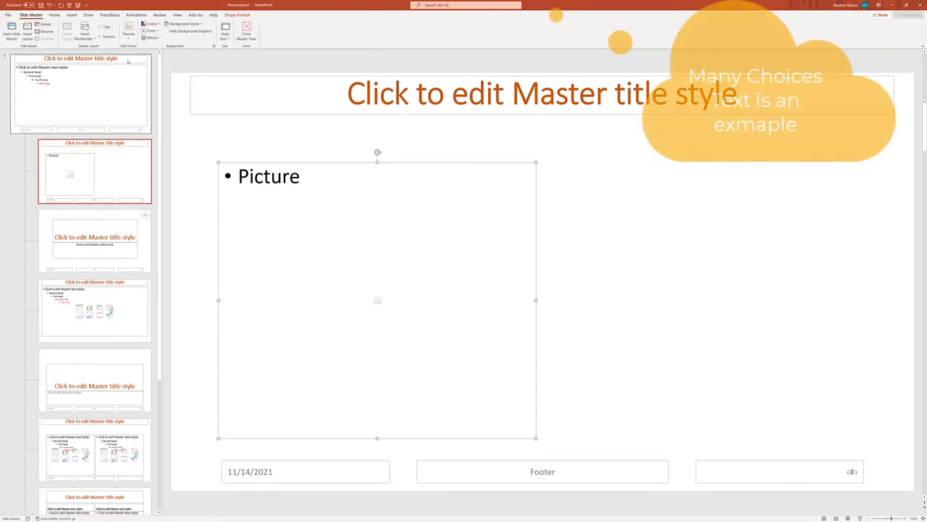
pyautogui.click(92, 39)
pyautogui.click(91, 63)
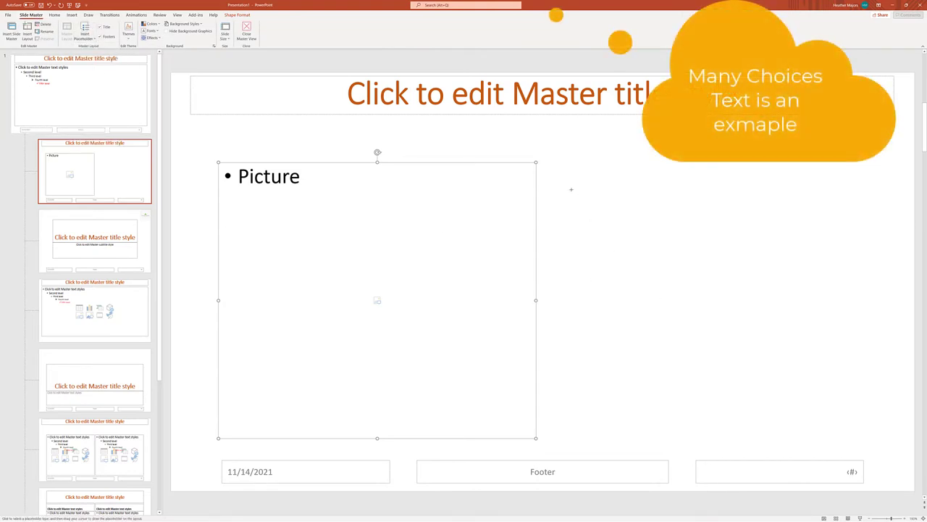
pyautogui.moveTo(568, 173); pyautogui.dragTo(879, 451)
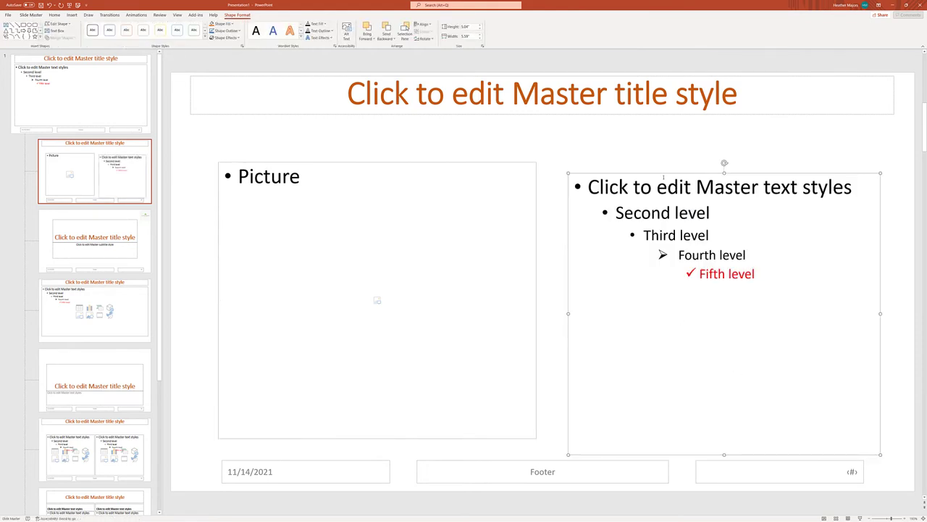
pyautogui.moveTo(664, 177); pyautogui.dragTo(660, 166)
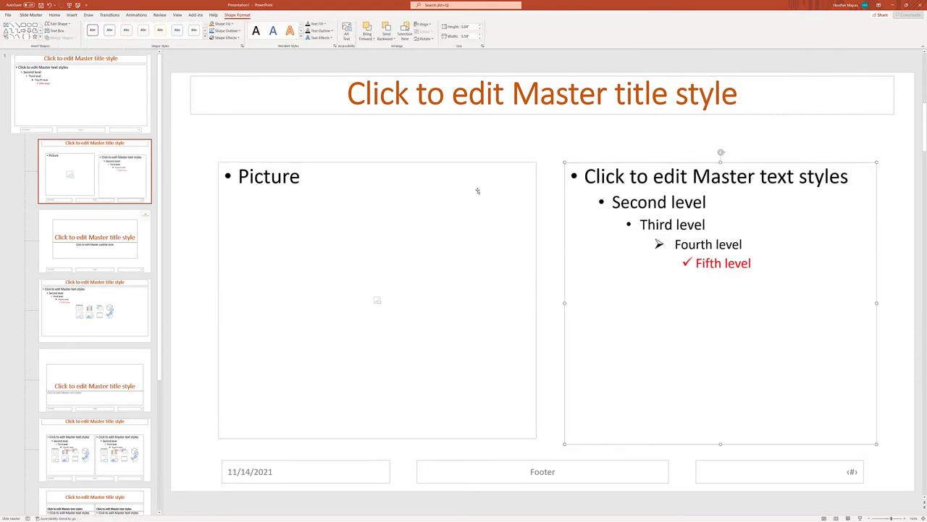
# Step: Enlarge the picture placeholder up and left toward the title
pyautogui.click(298, 196)
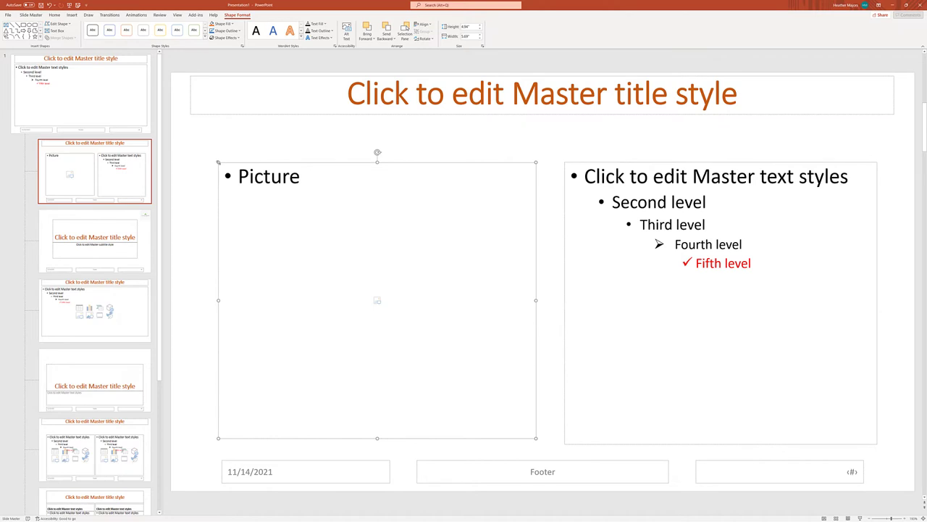
pyautogui.moveTo(218, 162); pyautogui.dragTo(191, 130)
pyautogui.rightClick(70, 162)
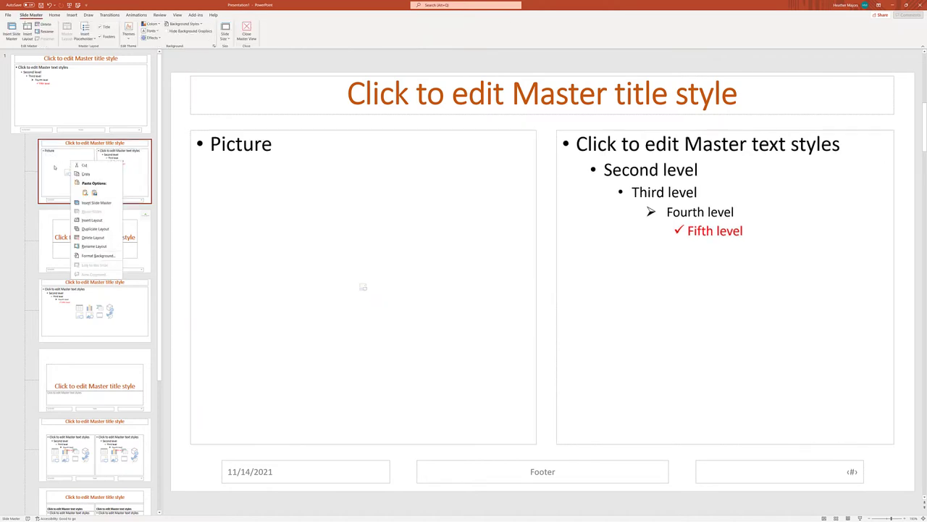
# Step: Name the picture-and-text layout 'One Picture' with Rename Layout
pyautogui.click(90, 246)
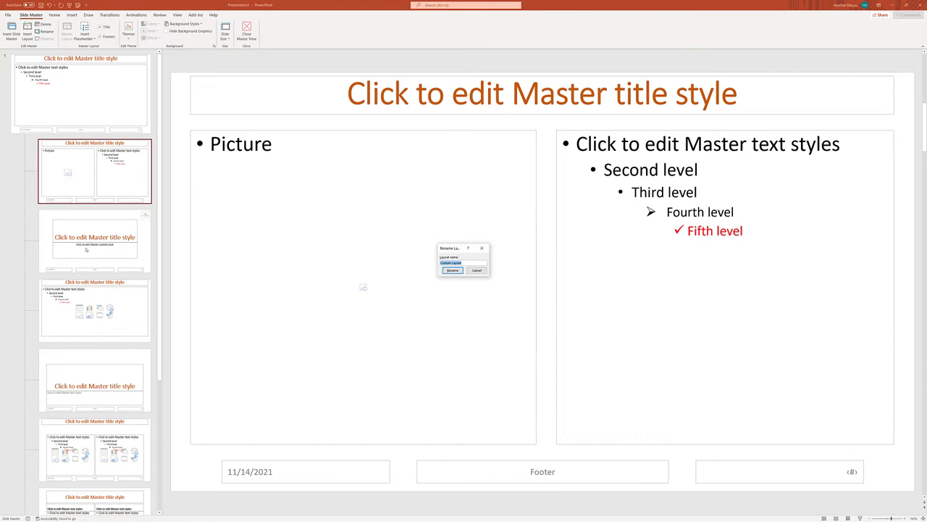
pyautogui.write('Picture')
pyautogui.click(449, 271)
# Step: Insert a new blank layout and draw one picture placeholder in its upper-left area
pyautogui.rightClick(76, 189)
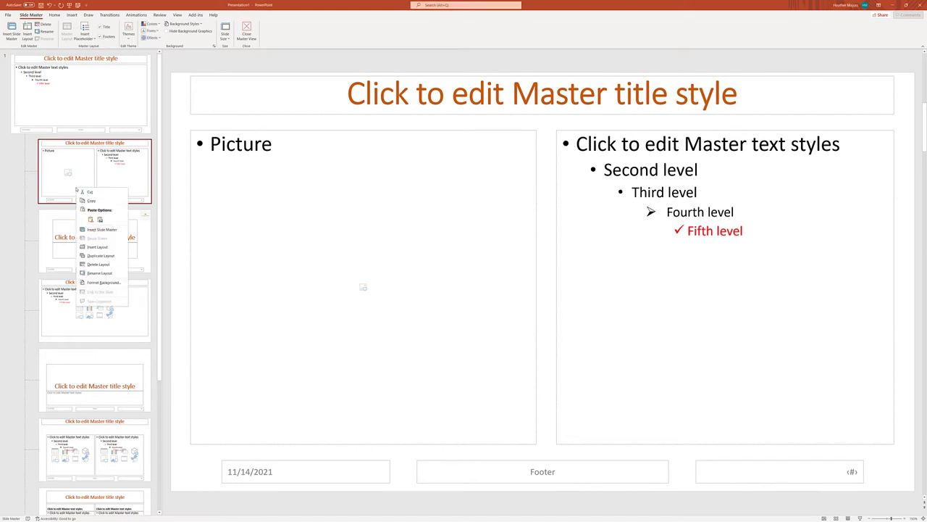
pyautogui.click(99, 247)
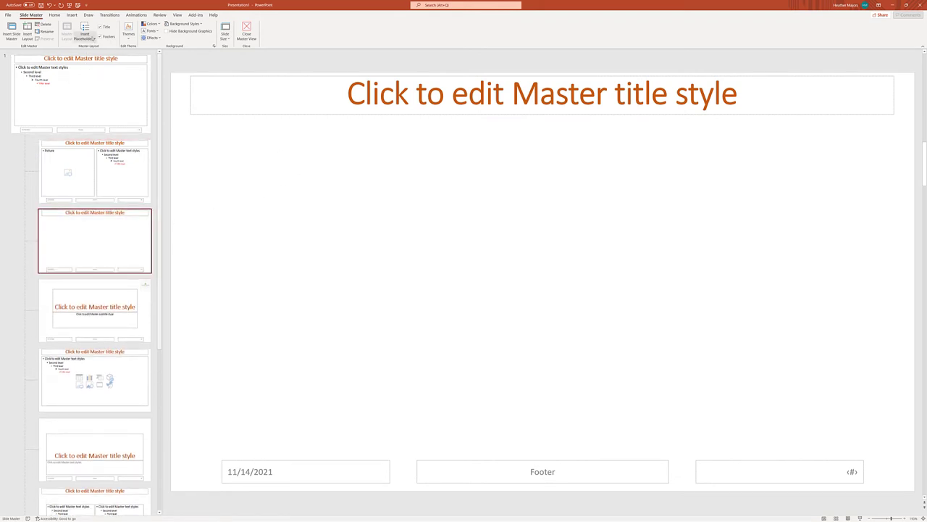
pyautogui.click(92, 38)
pyautogui.click(93, 79)
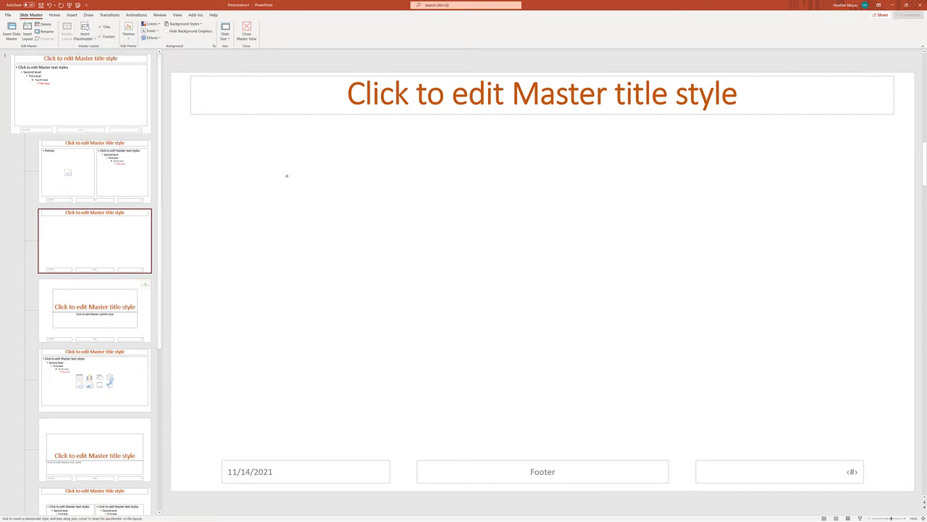
pyautogui.moveTo(253, 155)
pyautogui.mouseDown()
pyautogui.moveTo(472, 303)
pyautogui.moveTo(470, 312)
pyautogui.mouseUp()
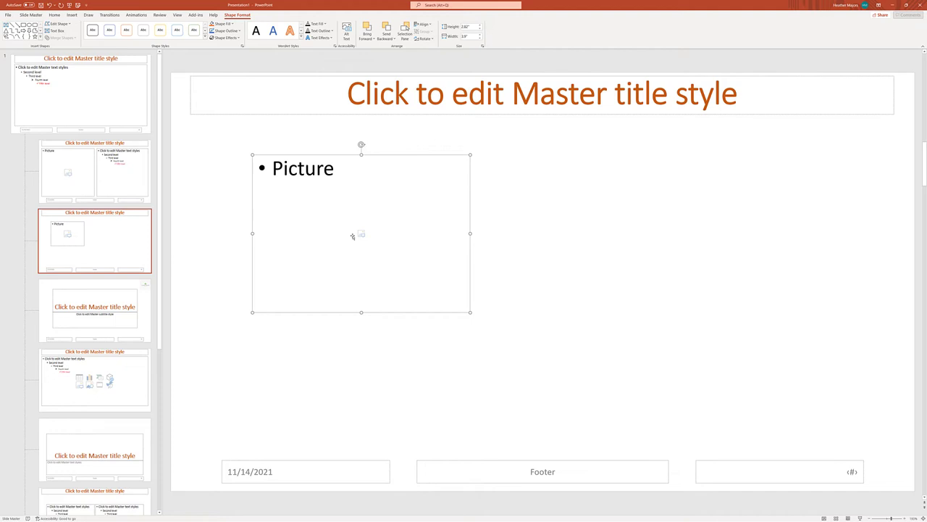
pyautogui.click(72, 15)
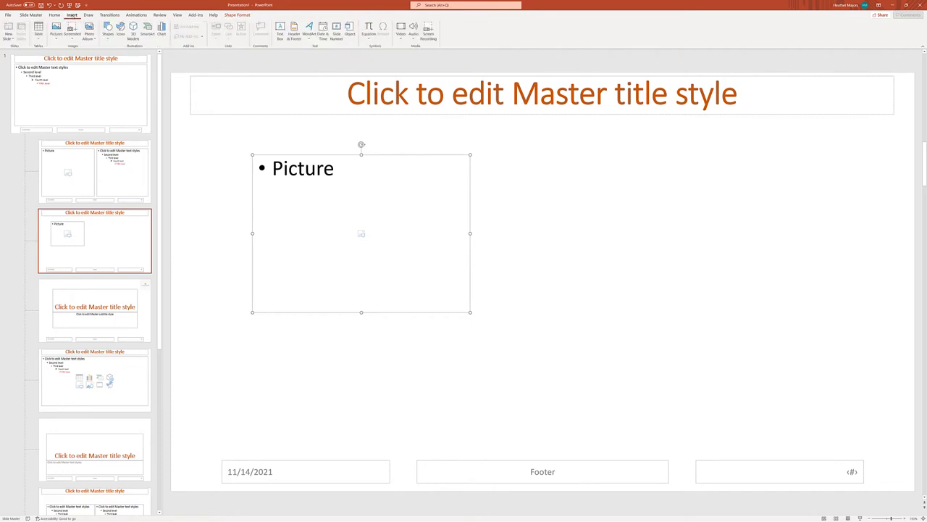
pyautogui.click(108, 31)
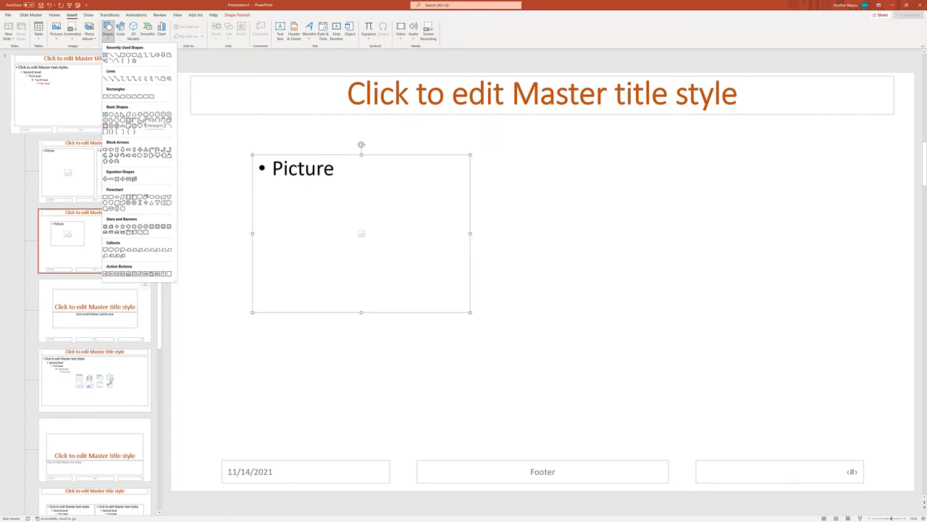
# Step: Draw a hexagon centred inside the picture placeholder
pyautogui.click(149, 120)
pyautogui.moveTo(268, 182); pyautogui.dragTo(406, 296)
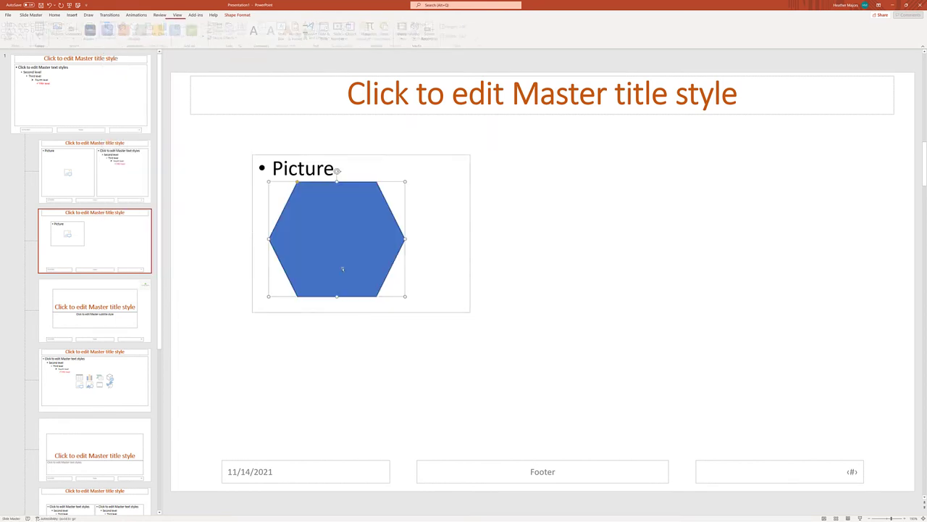
pyautogui.moveTo(343, 269); pyautogui.dragTo(362, 236)
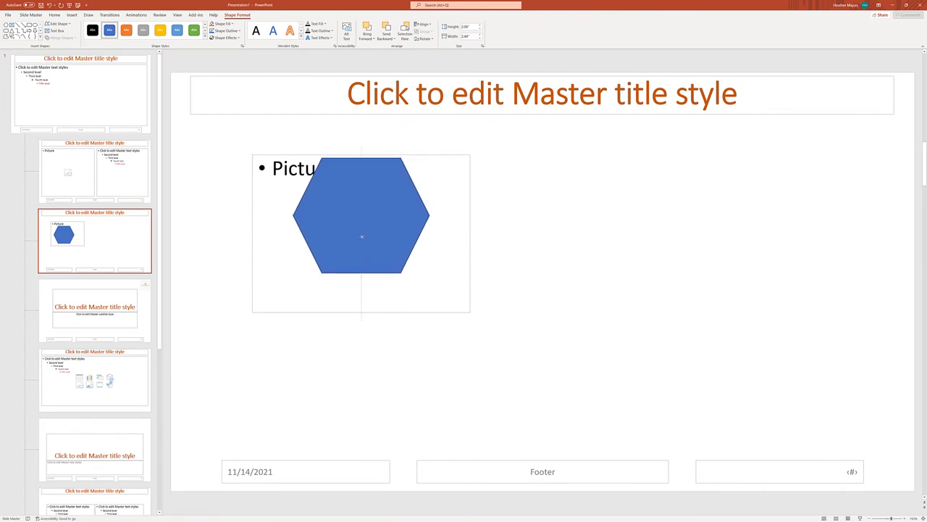
pyautogui.doubleClick(276, 249)
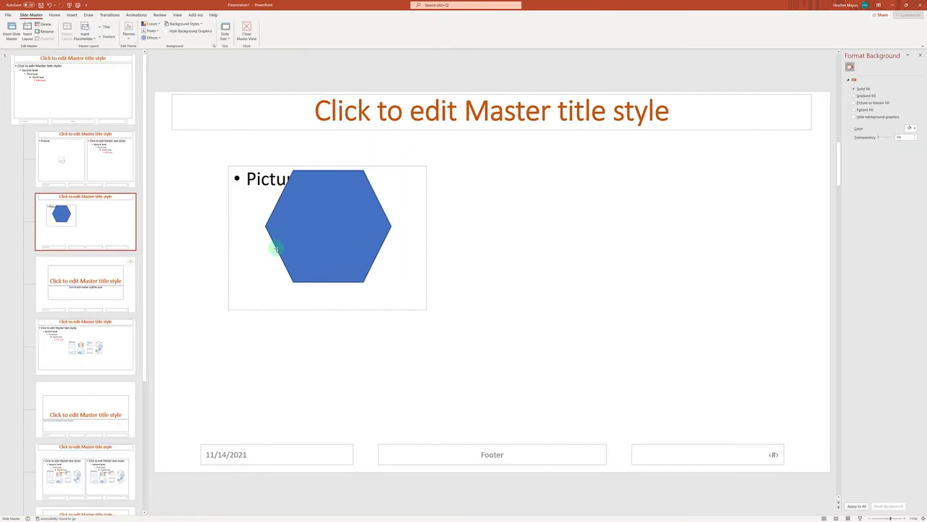
# Step: Intersect the placeholder with the hexagon to make a hexagon-shaped picture placeholder
pyautogui.click(254, 239)
pyautogui.click(311, 231)
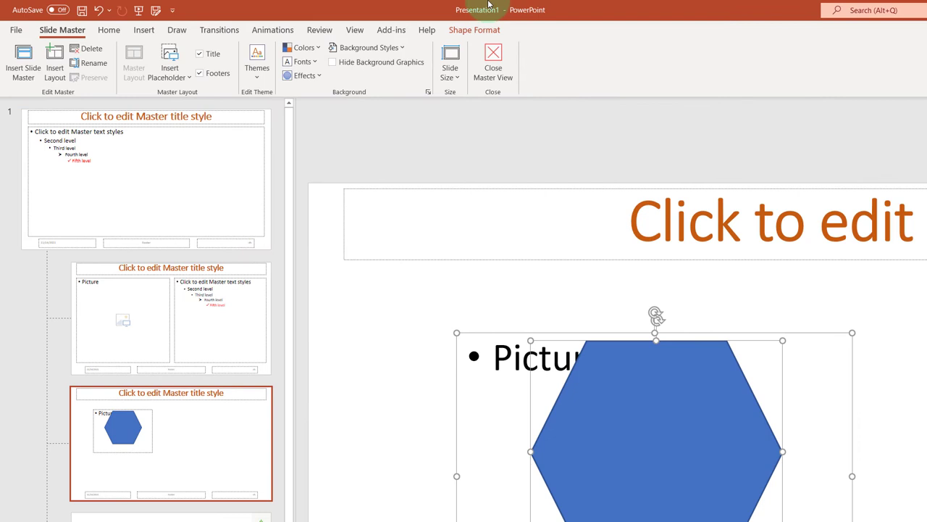
pyautogui.click(487, 30)
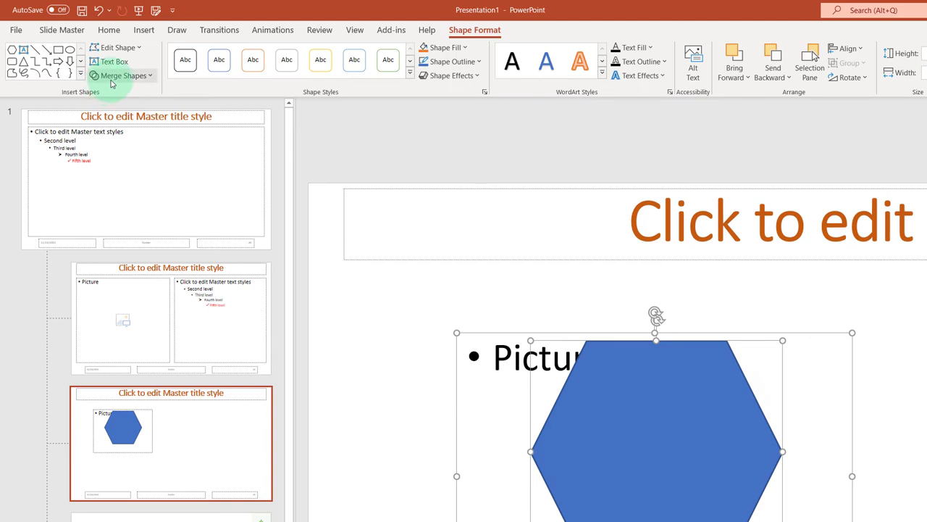
pyautogui.click(149, 81)
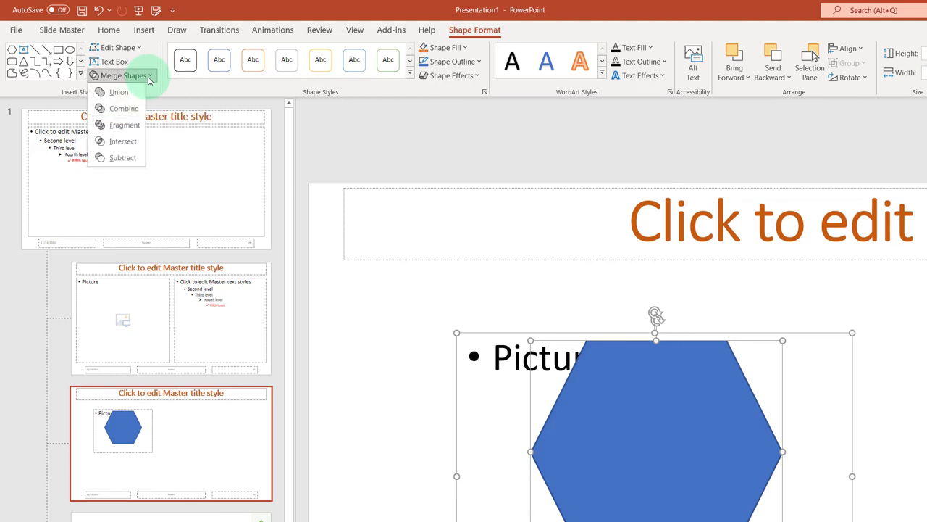
pyautogui.click(124, 142)
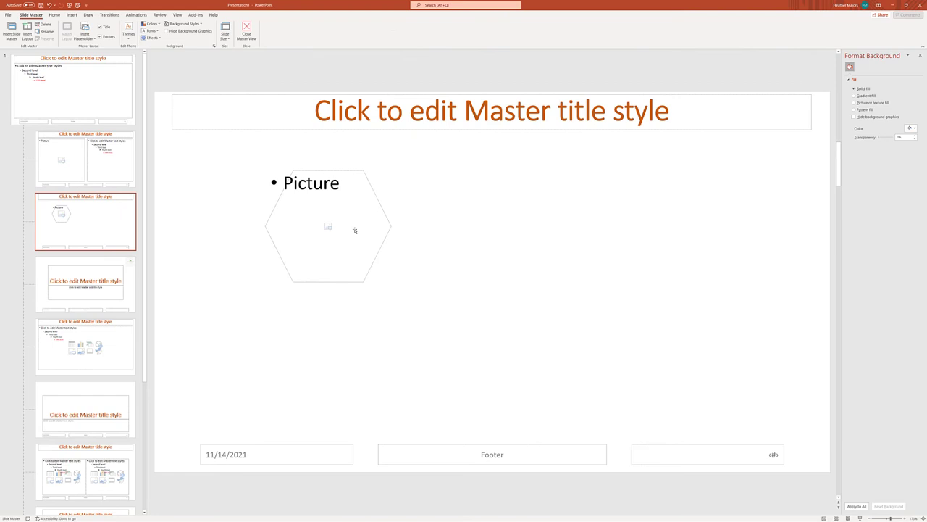
pyautogui.click(314, 238)
# Step: Duplicate the hexagon placeholder into several copies spread across the layout
pyautogui.moveTo(314, 240)
pyautogui.mouseDown()
pyautogui.moveTo(404, 232)
pyautogui.moveTo(413, 184)
pyautogui.mouseUp()
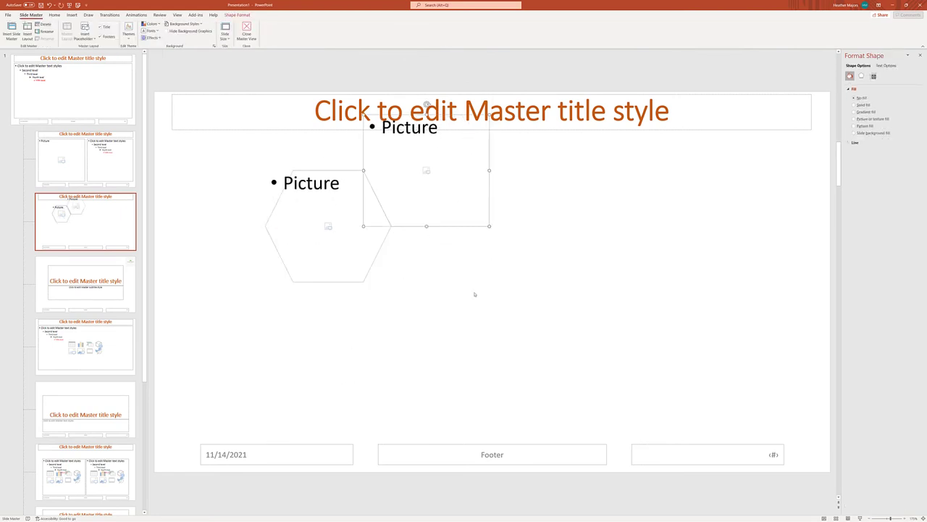
pyautogui.moveTo(493, 194)
pyautogui.mouseDown()
pyautogui.moveTo(593, 248)
pyautogui.moveTo(623, 171)
pyautogui.mouseUp()
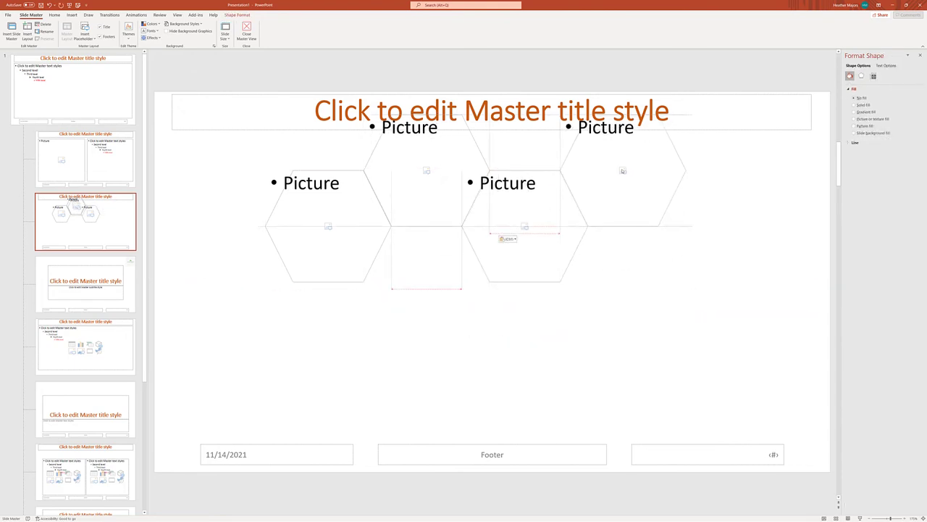
pyautogui.click(613, 350)
pyautogui.moveTo(313, 239); pyautogui.dragTo(215, 184)
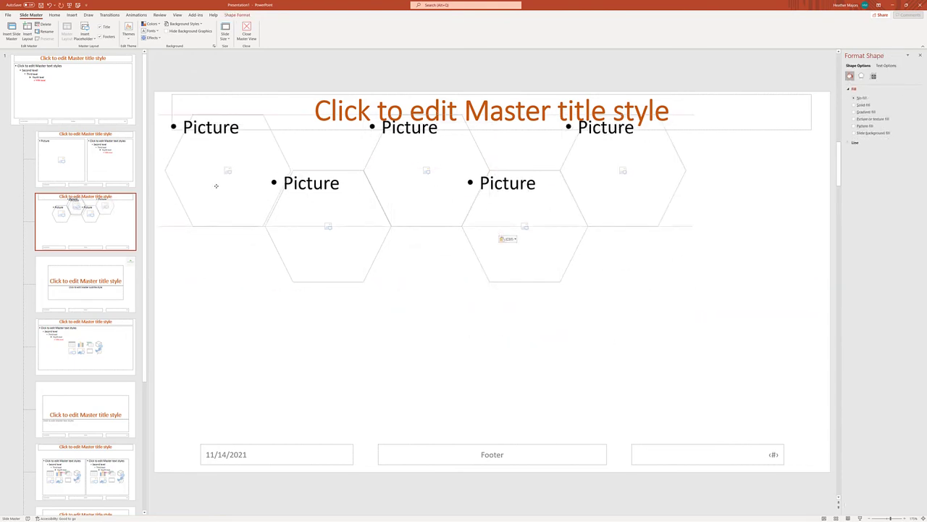
pyautogui.click(476, 394)
# Step: Shift alternate hexagons down so they form a staggered two-row honeycomb
pyautogui.moveTo(525, 246); pyautogui.dragTo(529, 306)
pyautogui.moveTo(385, 202); pyautogui.dragTo(389, 262)
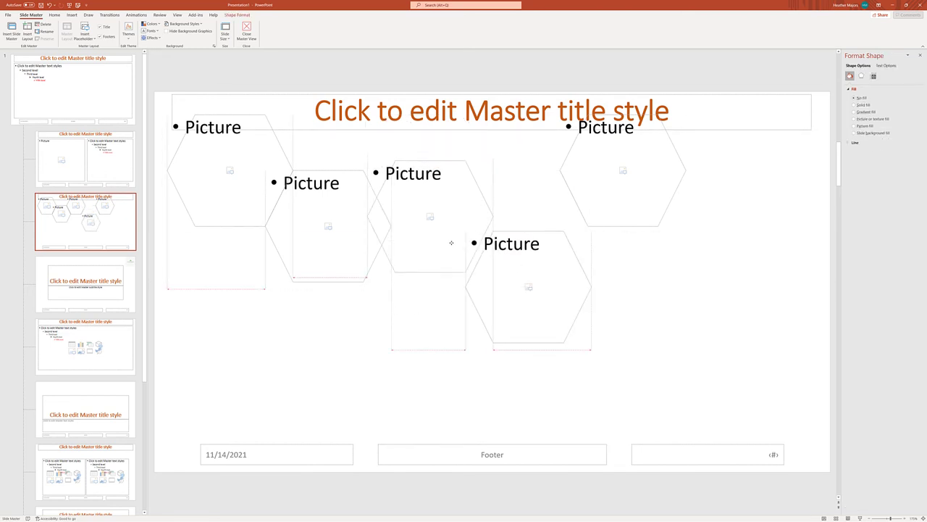
pyautogui.moveTo(330, 244); pyautogui.dragTo(333, 306)
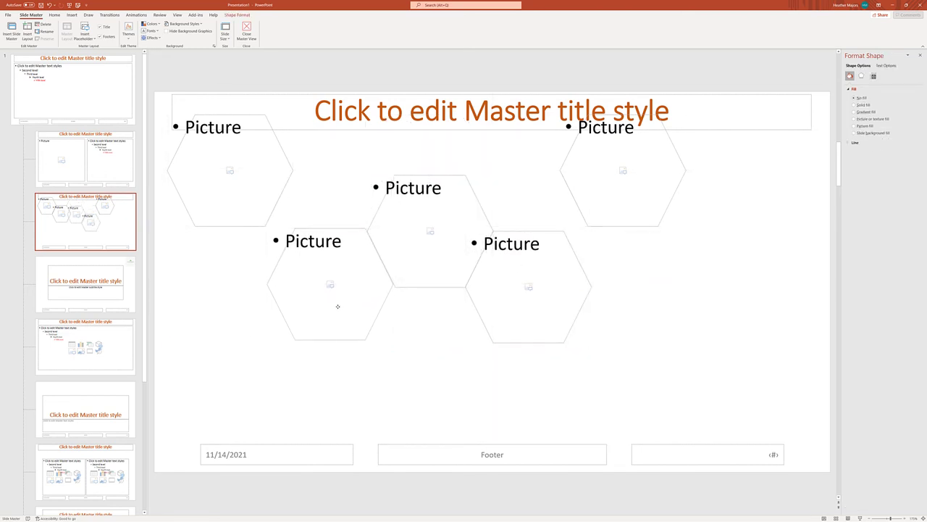
pyautogui.moveTo(237, 203); pyautogui.dragTo(240, 263)
pyautogui.moveTo(623, 181); pyautogui.dragTo(627, 242)
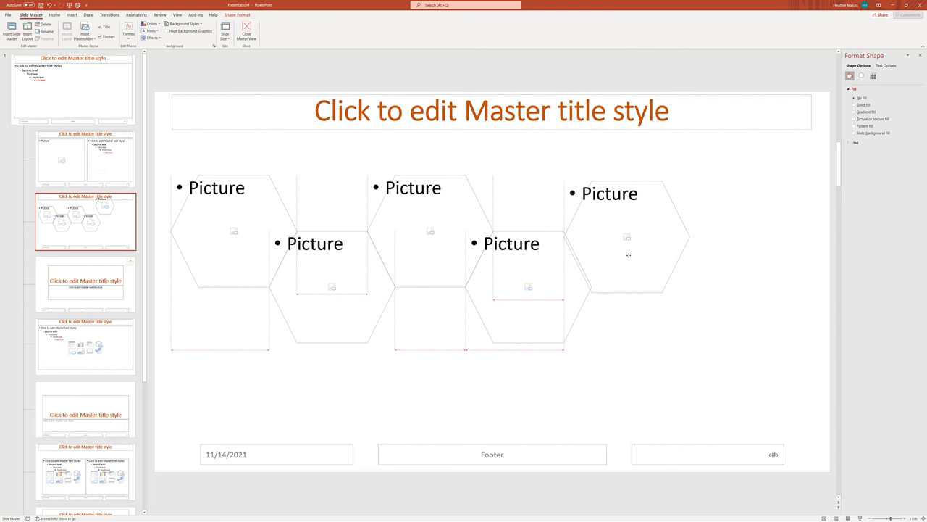
pyautogui.click(571, 421)
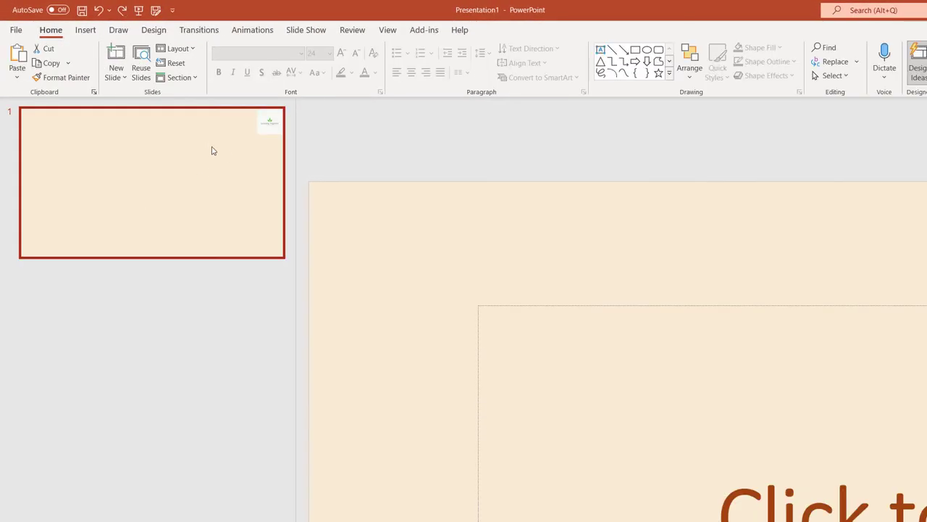
# Step: Insert a new Hex pictures slide and give it the title 'Training Vision'
pyautogui.click(122, 81)
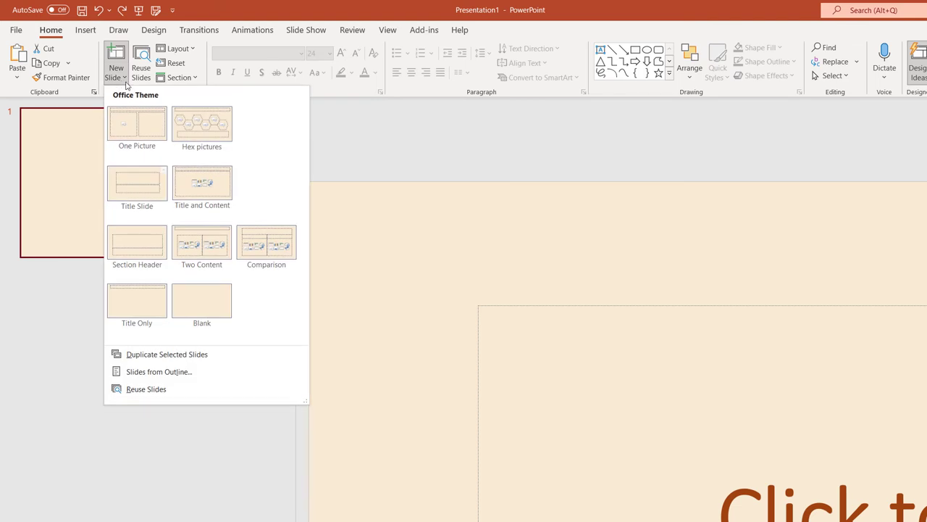
pyautogui.click(200, 134)
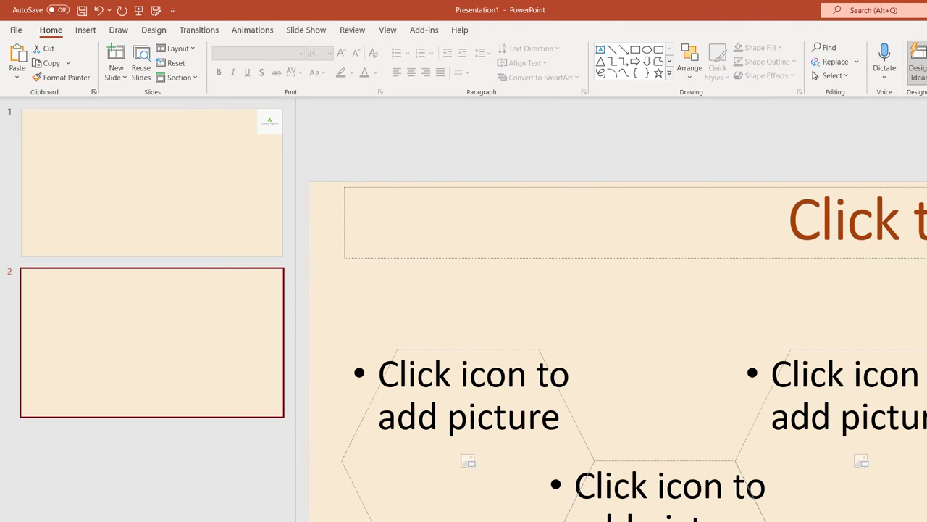
pyautogui.click(554, 119)
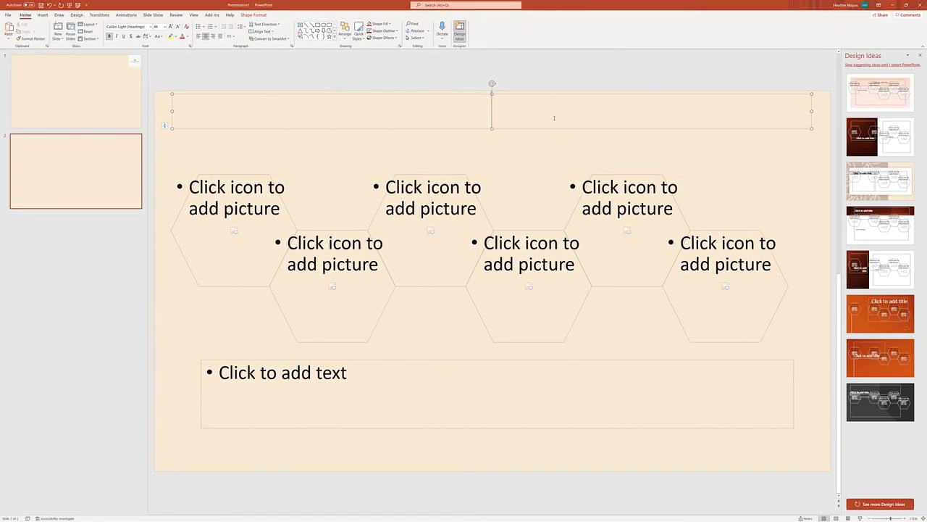
pyautogui.write('Training Vision')
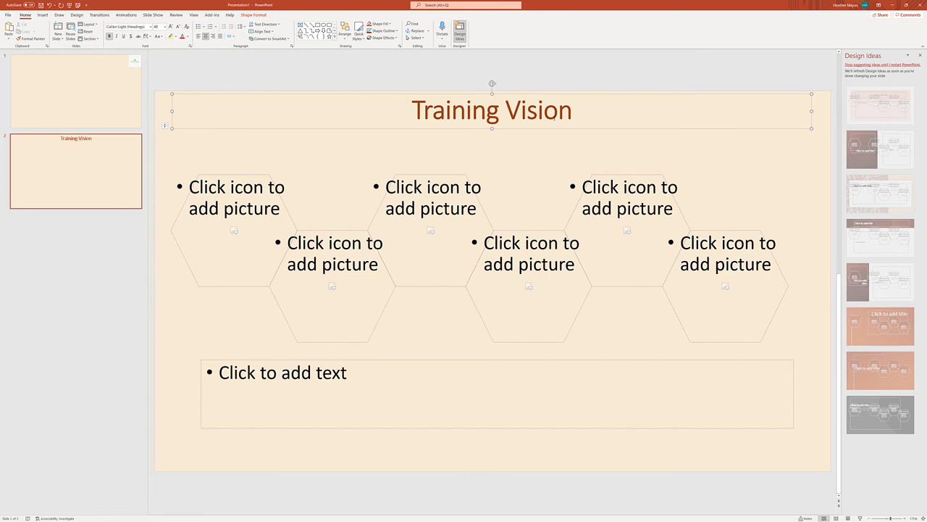
pyautogui.click(503, 141)
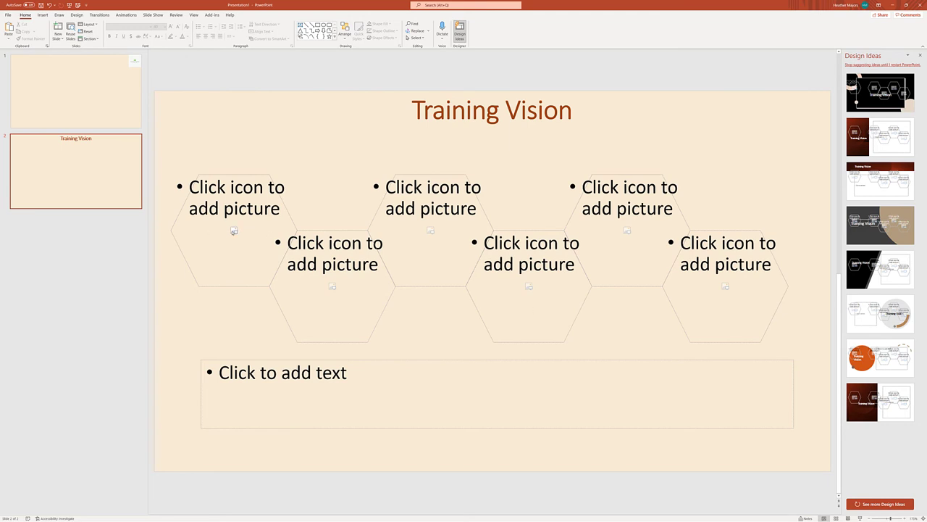
# Step: Paste a picture into the upper-left hexagon; position the SUBSCRIBE banner, light bulbs and Subscribe Now button
pyautogui.click(234, 231)
pyautogui.hotkey('ctrl', 'v')
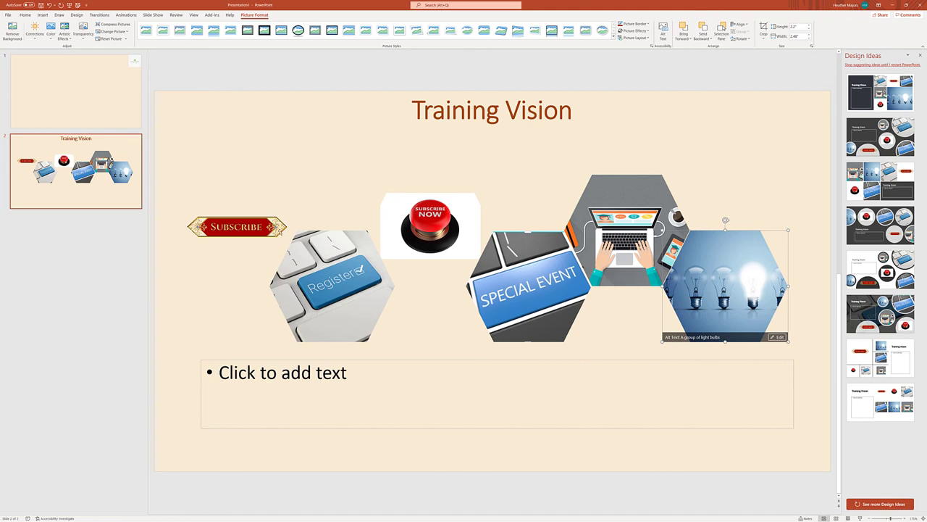
pyautogui.moveTo(241, 221); pyautogui.dragTo(757, 114)
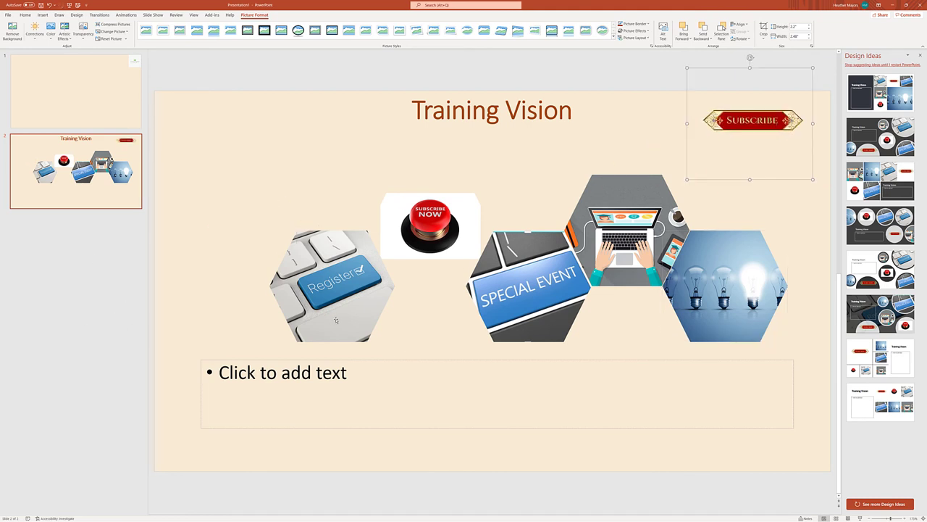
pyautogui.moveTo(724, 286); pyautogui.dragTo(276, 178)
pyautogui.moveTo(430, 225); pyautogui.dragTo(773, 243)
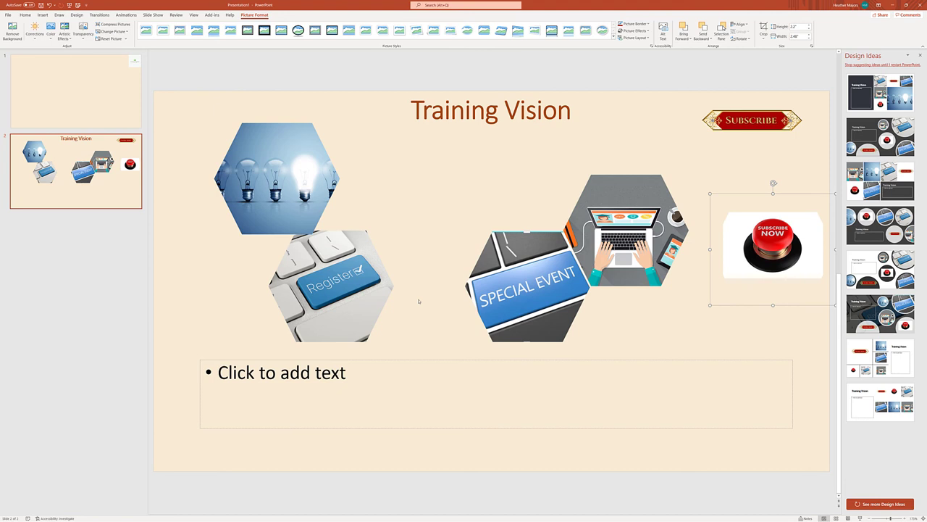
# Step: Arrange the Special Event, laptop and Register hexagons beside the light-bulb picture
pyautogui.moveTo(376, 290); pyautogui.dragTo(374, 316)
pyautogui.moveTo(529, 290); pyautogui.dragTo(375, 236)
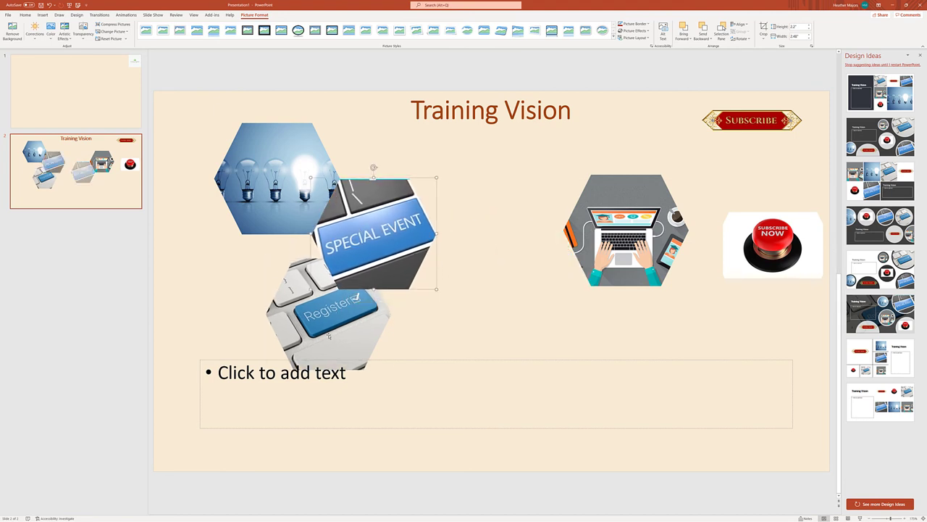
pyautogui.moveTo(328, 335); pyautogui.dragTo(491, 344)
pyautogui.moveTo(623, 208); pyautogui.dragTo(471, 157)
pyautogui.moveTo(491, 328)
pyautogui.mouseDown()
pyautogui.moveTo(581, 213)
pyautogui.moveTo(563, 227)
pyautogui.moveTo(572, 231)
pyautogui.mouseUp()
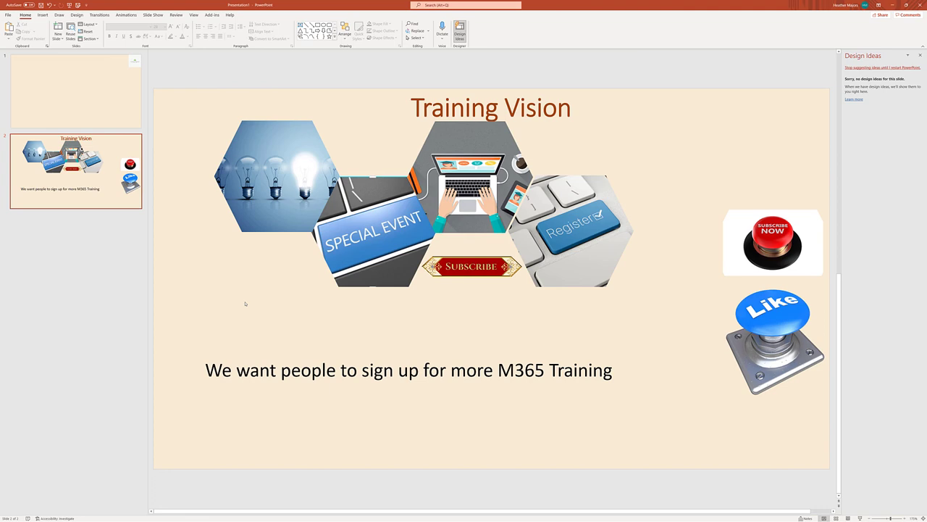
# Step: Save the presentation as PowerPoint Template (*.potx) 'Custom 2' in Custom Office Templates
pyautogui.press('pageup')
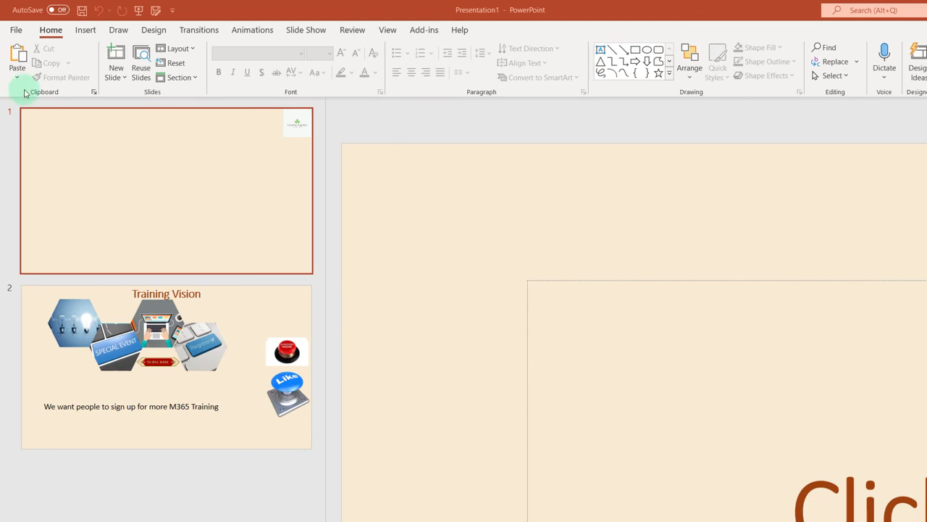
pyautogui.click(16, 32)
pyautogui.click(24, 190)
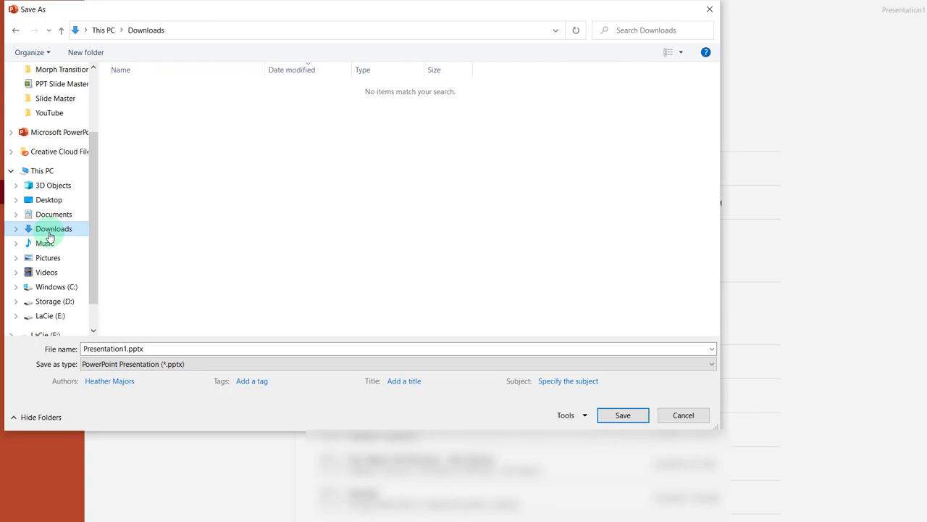
pyautogui.click(160, 367)
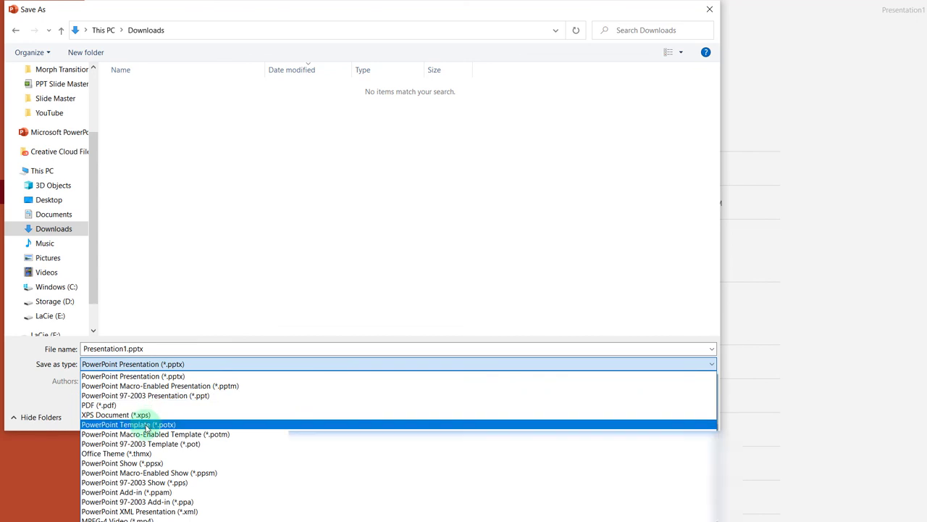
pyautogui.click(145, 425)
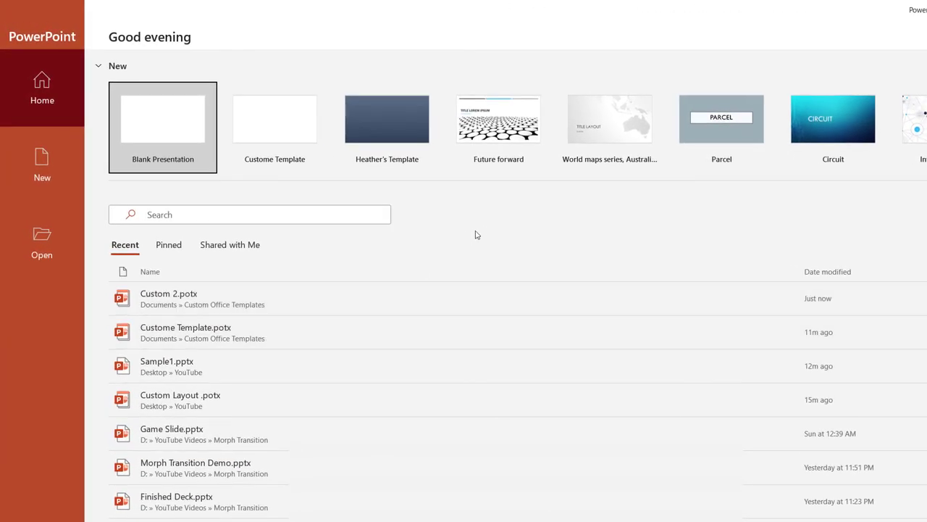
# Step: Create a new presentation from the blue-grey template on the Personal templates list
pyautogui.click(753, 194)
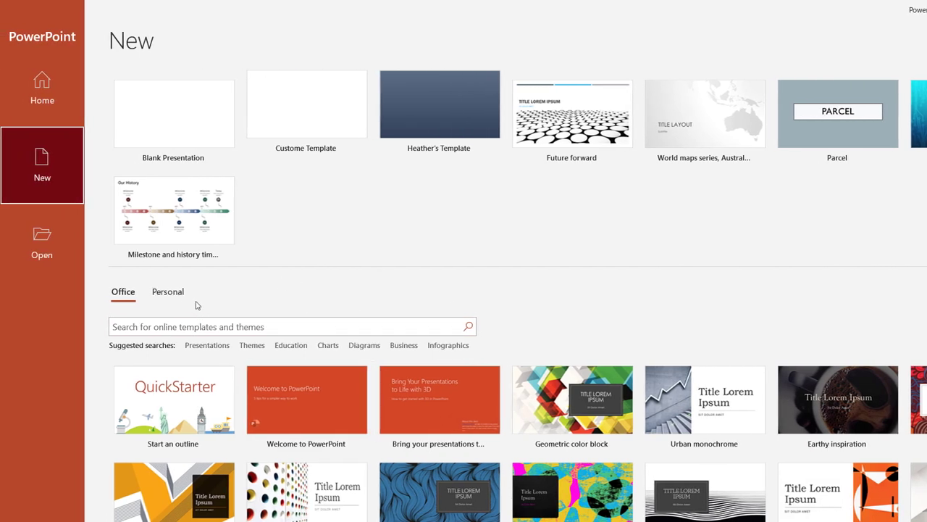
pyautogui.click(171, 296)
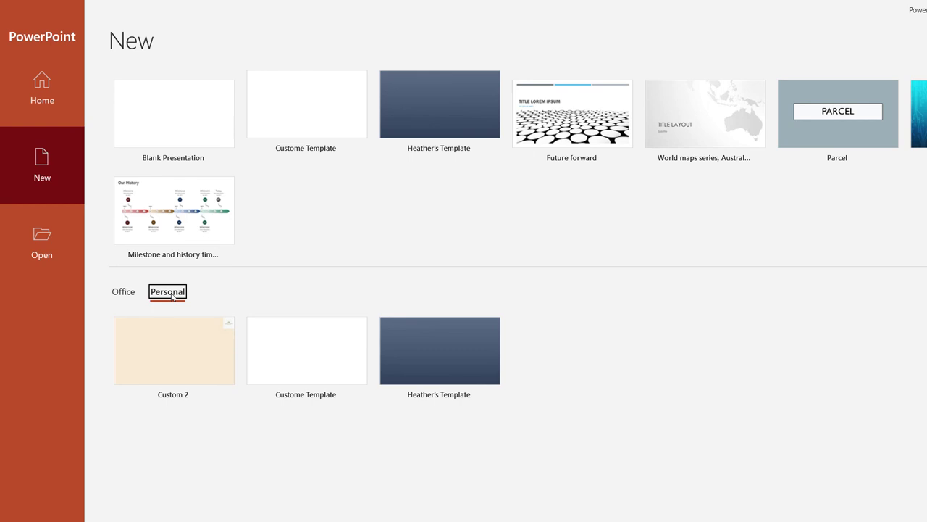
pyautogui.moveTo(440, 361)
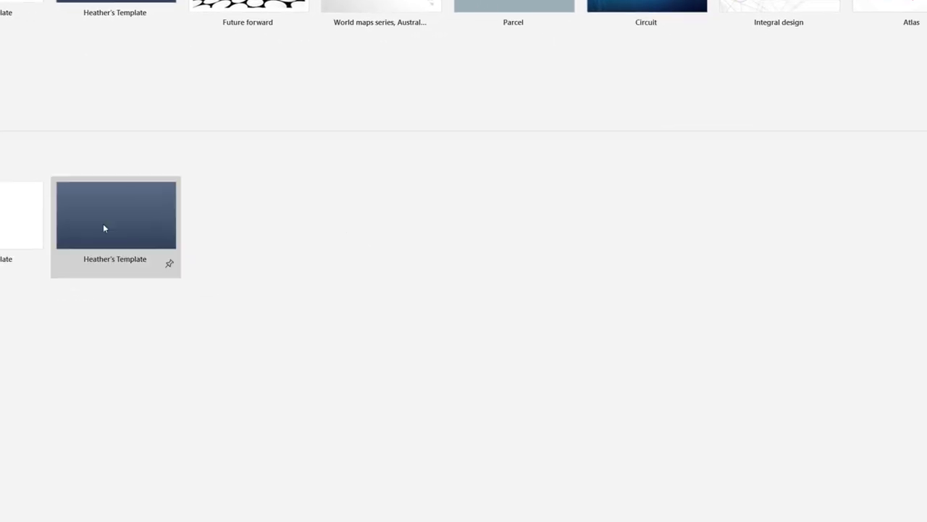
pyautogui.click(109, 229)
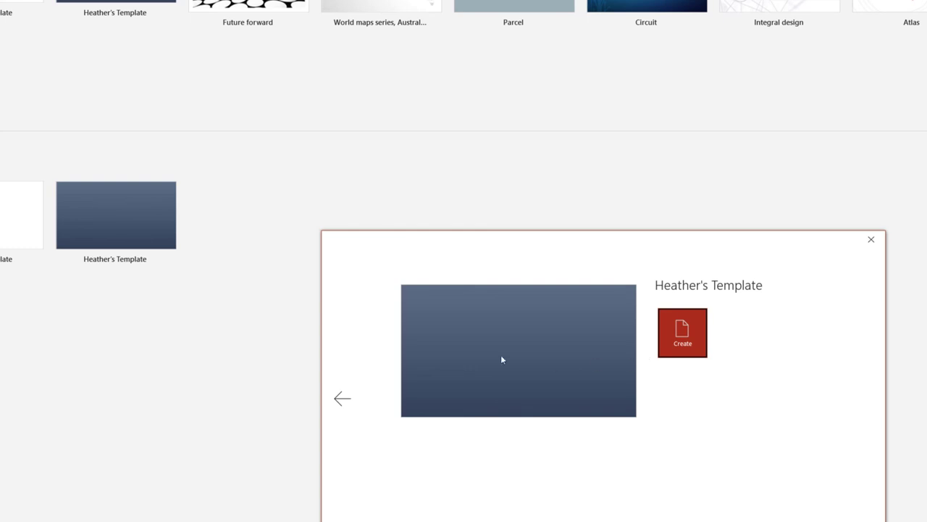
pyautogui.click(680, 331)
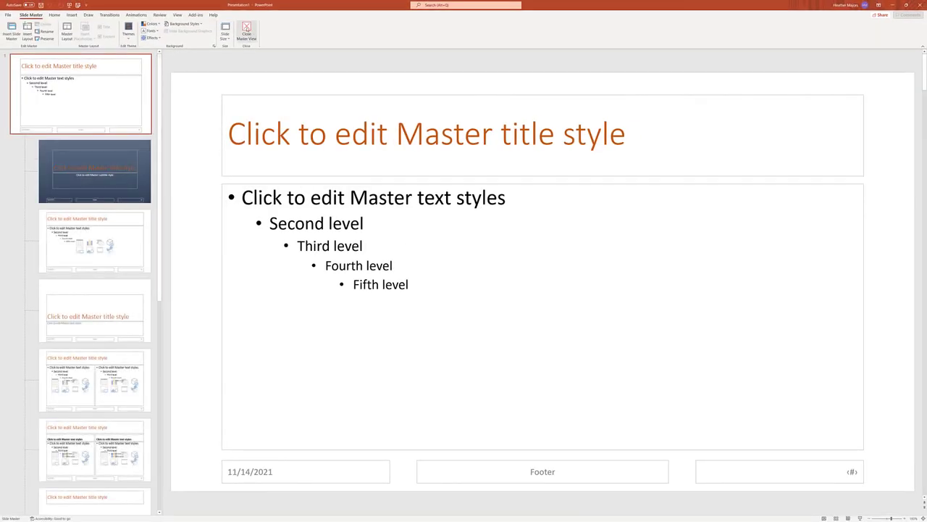
# Step: Close Master View to return to the blue-grey title slide
pyautogui.click(246, 29)
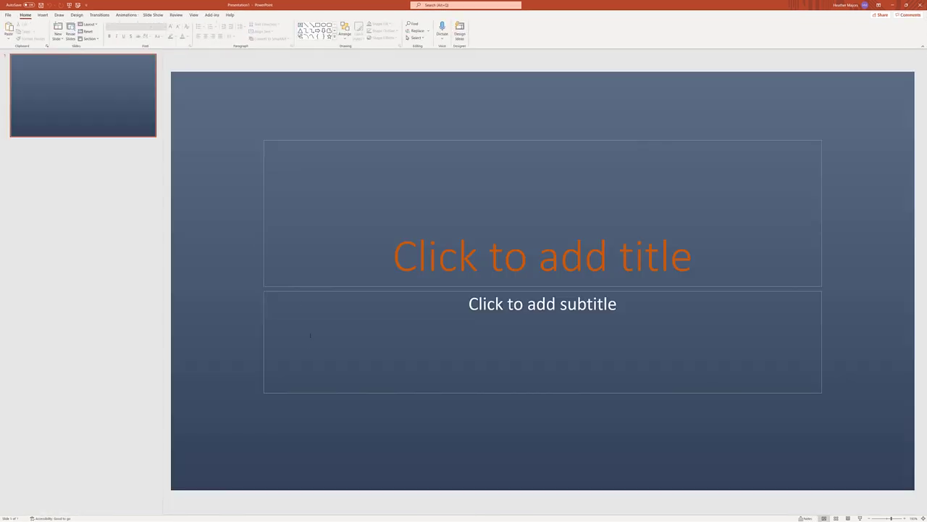